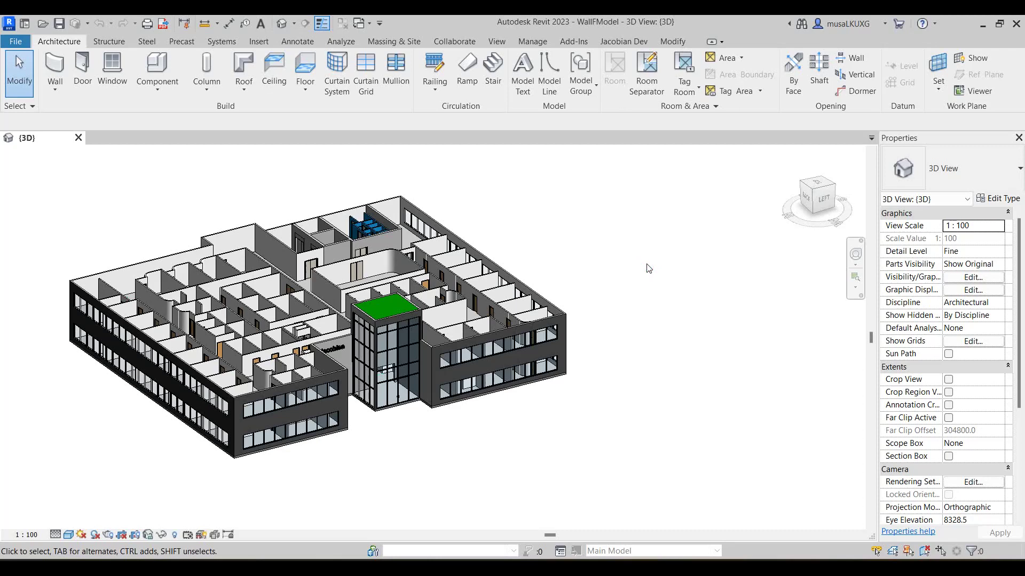
# Show the Jacobian Dev ribbon tab with its WallFinishes plugin tools
pyautogui.click(626, 42)
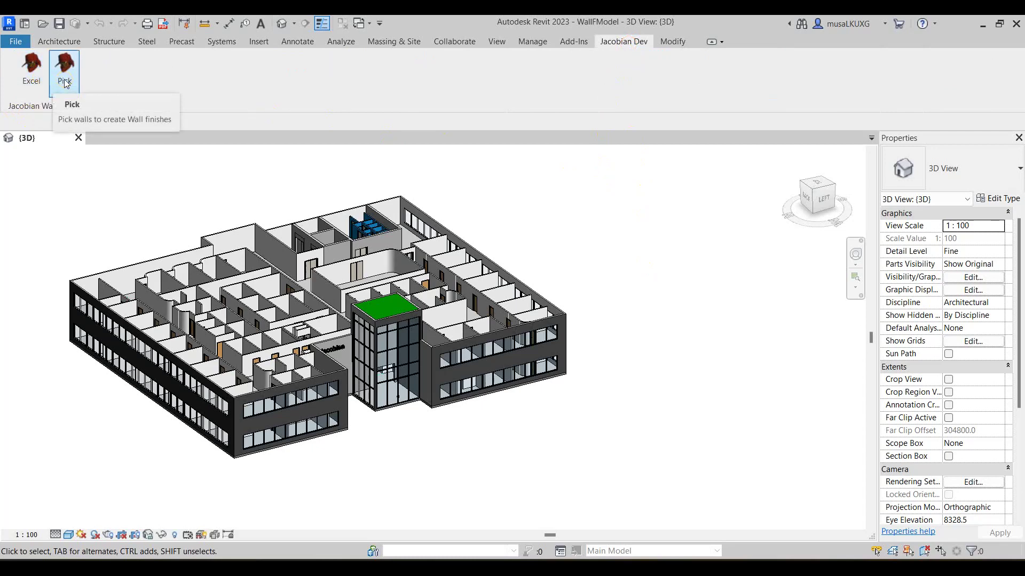
# Open the Excel Wall Finish dialog and move it off the model to the right
pyautogui.click(32, 67)
pyautogui.moveTo(206, 137); pyautogui.dragTo(533, 81)
pyautogui.scroll(-7, 558, 302)
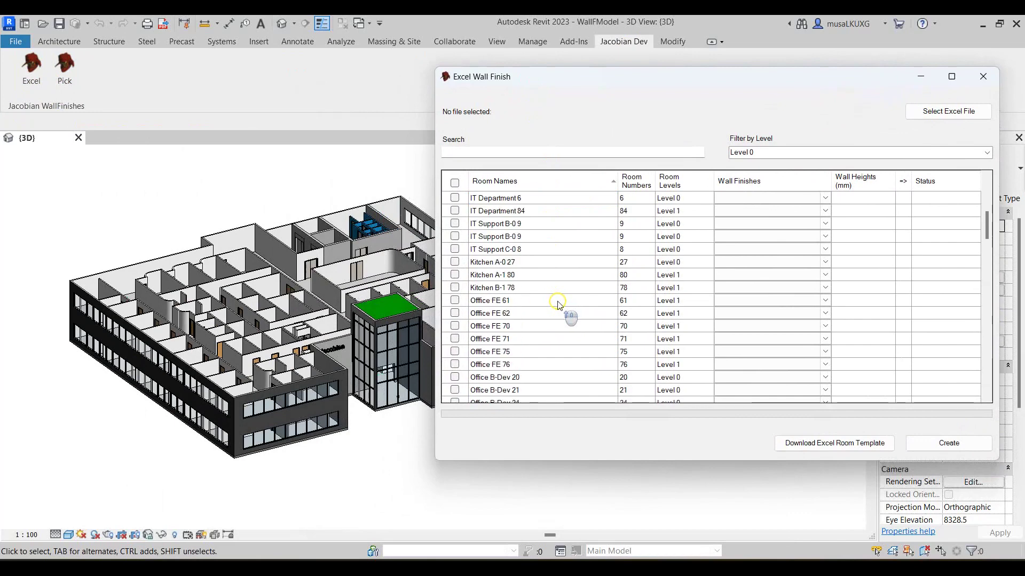
pyautogui.scroll(7, 563, 304)
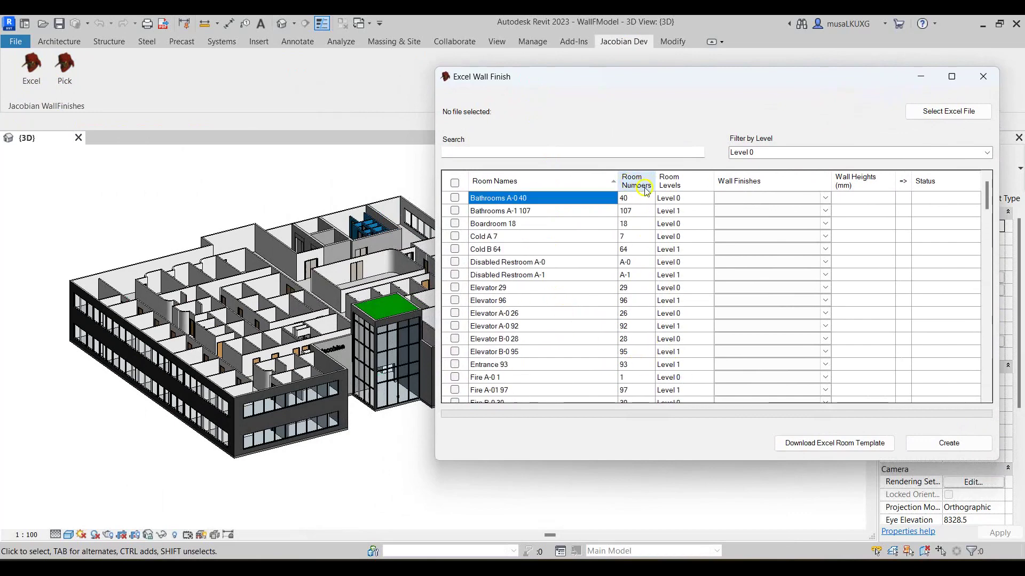
# Preview the wall finish choices for Bathrooms A-0 40 without picking one
pyautogui.click(823, 198)
pyautogui.click(823, 198)
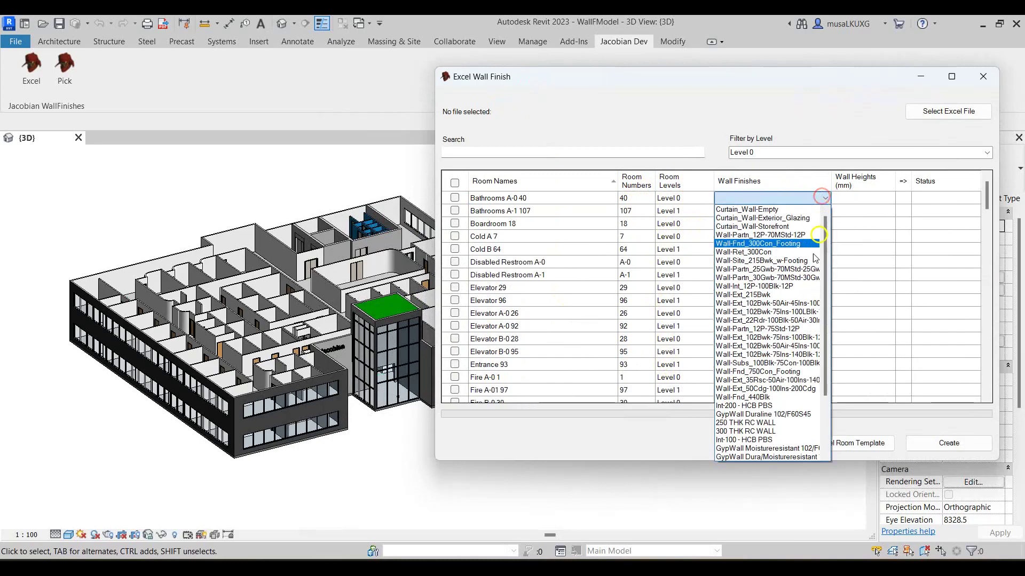
pyautogui.scroll(-5, 774, 293)
pyautogui.scroll(5, 774, 294)
pyautogui.click(841, 104)
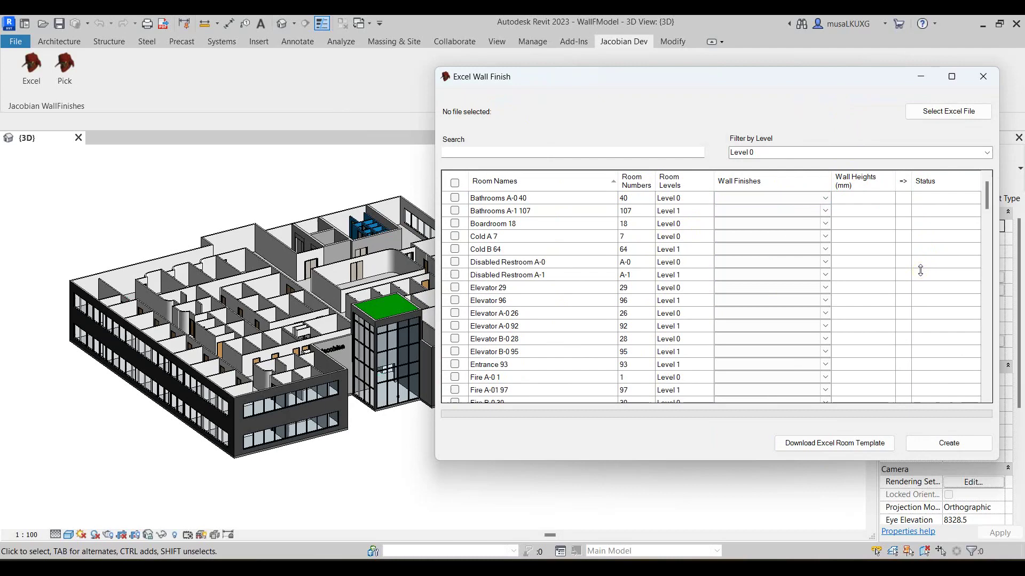
# Filter the room list by Level 0, then switch the filter to Level 1
pyautogui.click(985, 154)
pyautogui.click(984, 162)
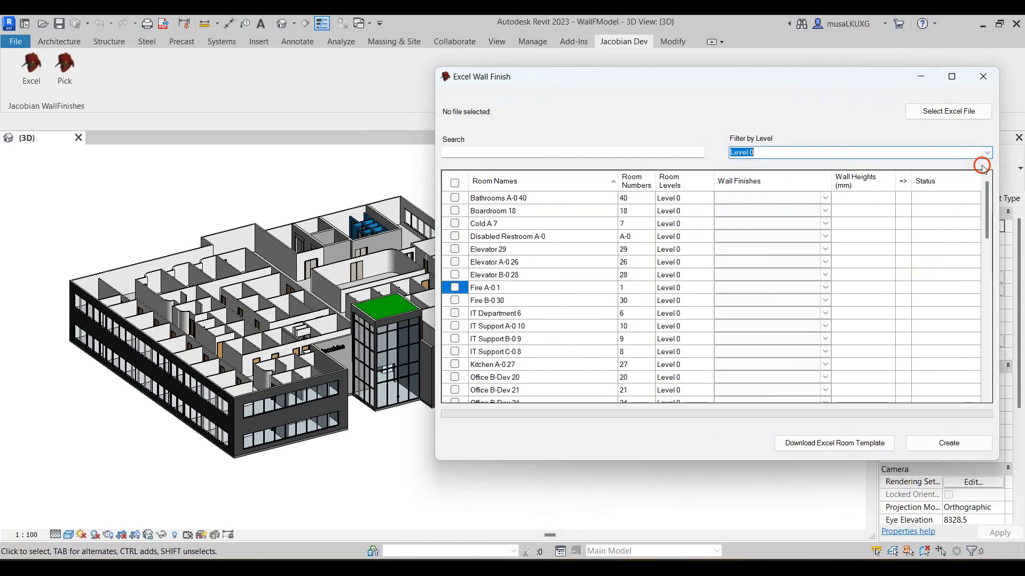
pyautogui.scroll(-4, 932, 256)
pyautogui.scroll(4, 931, 258)
pyautogui.click(986, 153)
pyautogui.click(974, 173)
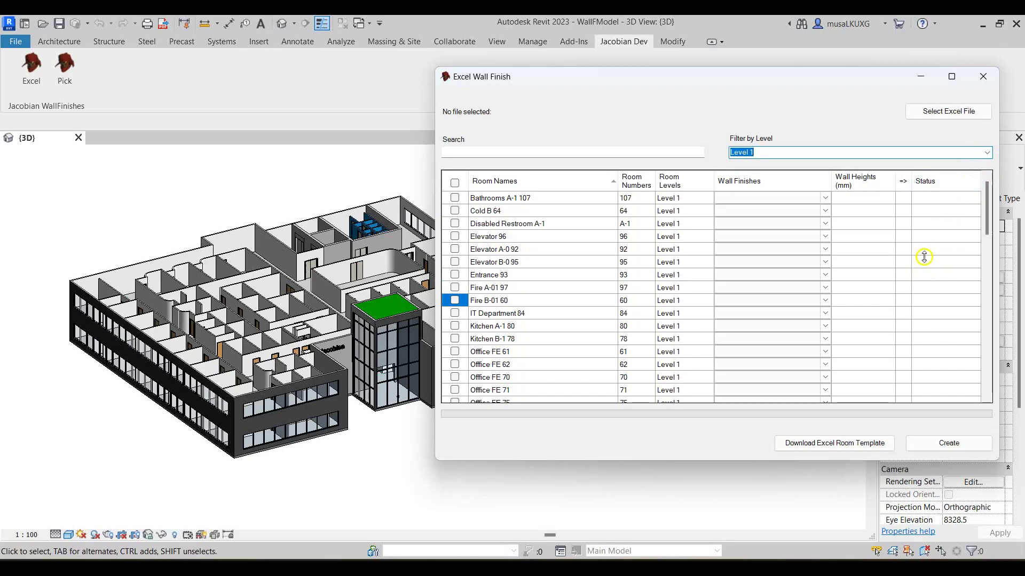
pyautogui.scroll(-3, 626, 259)
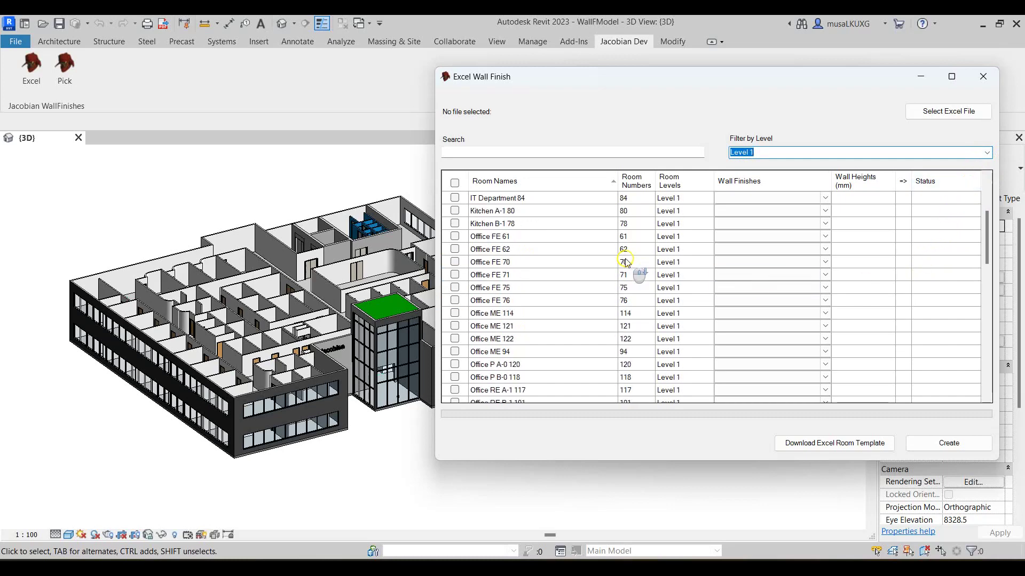
# Tick Kitchen A-1 80, Kitchen B-1 78 and Office FE 61, 62, 70, 71
pyautogui.click(455, 211)
pyautogui.click(455, 224)
pyautogui.click(455, 236)
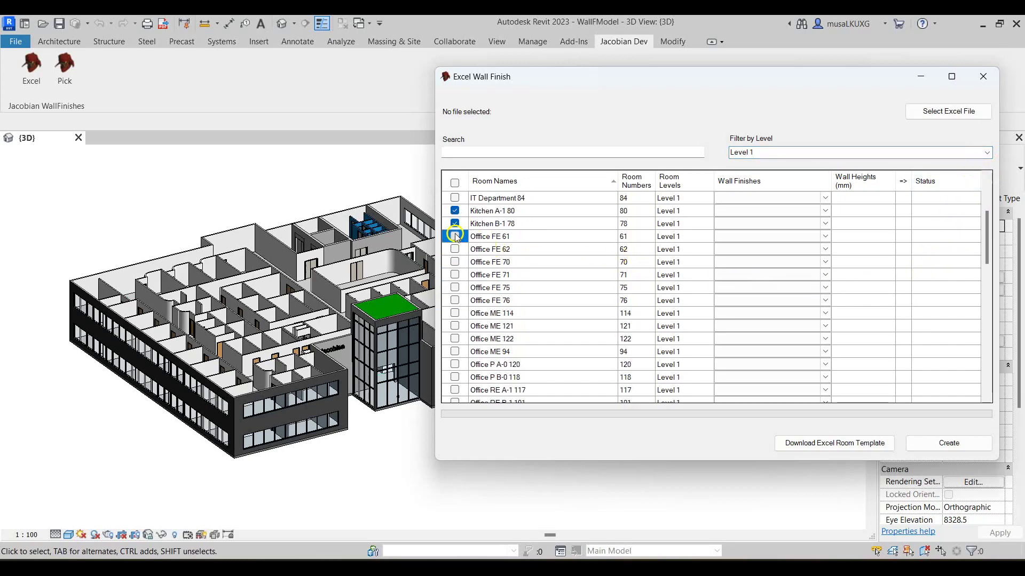
pyautogui.click(455, 249)
pyautogui.click(455, 262)
pyautogui.click(455, 274)
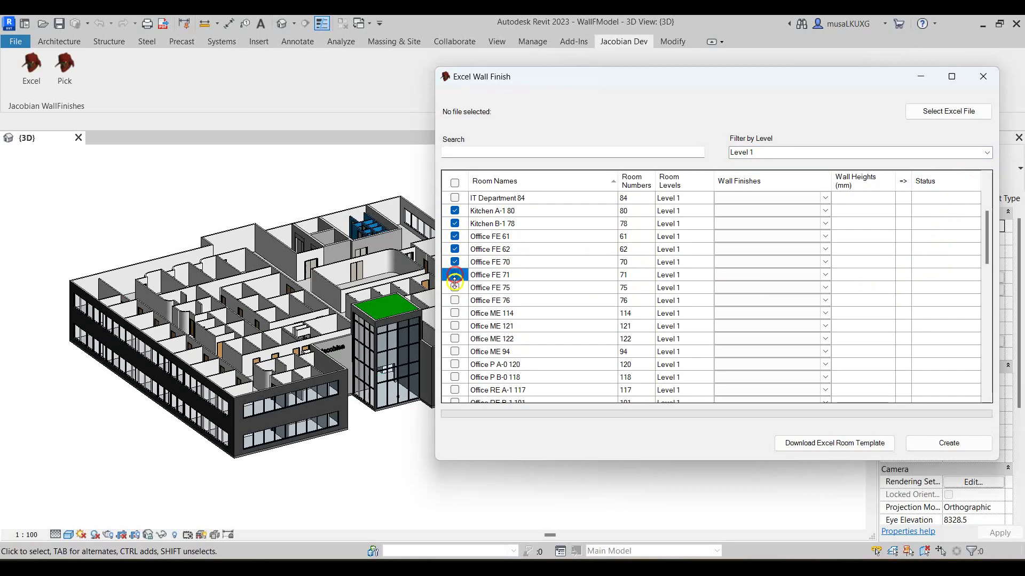
# Give Office FE 71 Wall-Int-Wood and Office FE 70 Wall-Int-Gypsum finishes
pyautogui.click(793, 275)
pyautogui.click(823, 275)
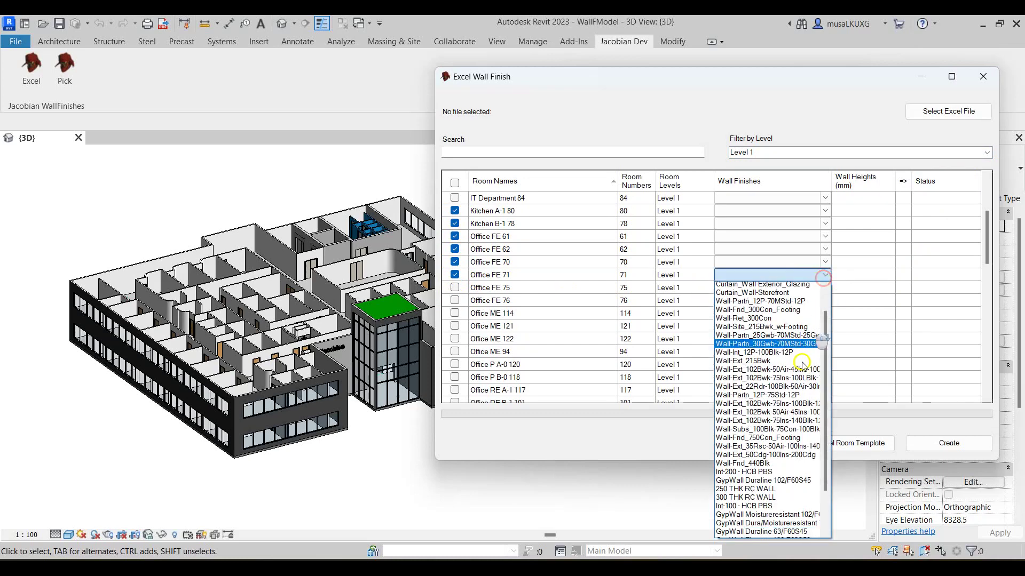
pyautogui.click(792, 478)
pyautogui.click(824, 262)
pyautogui.click(823, 262)
pyautogui.click(801, 435)
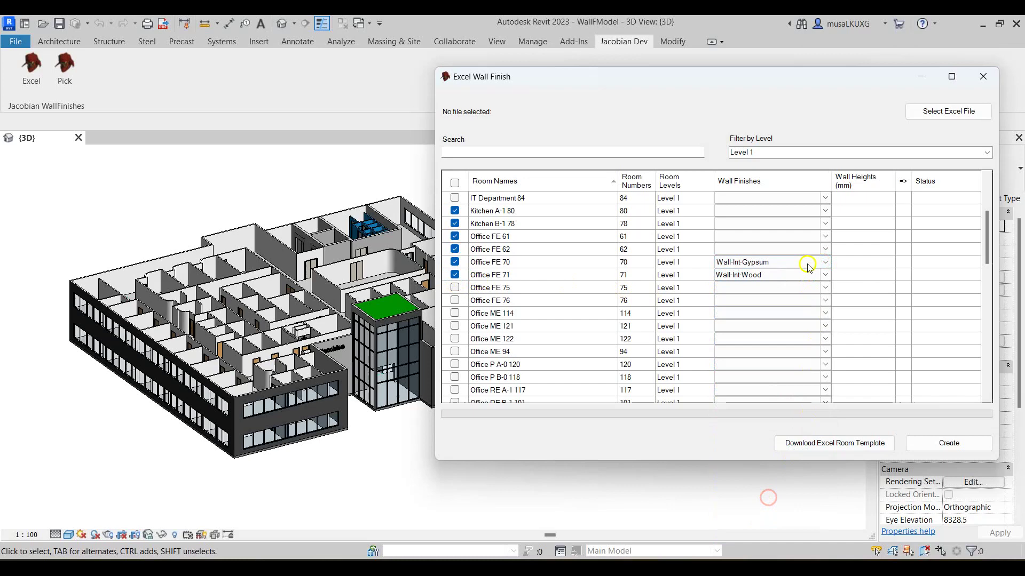
# Give Office FE 62 Wall-Int-Wood and Office FE 61 Wall-Int-Gypsum finishes
pyautogui.click(825, 250)
pyautogui.scroll(-2, 753, 492)
pyautogui.click(753, 491)
pyautogui.click(824, 237)
pyautogui.click(824, 236)
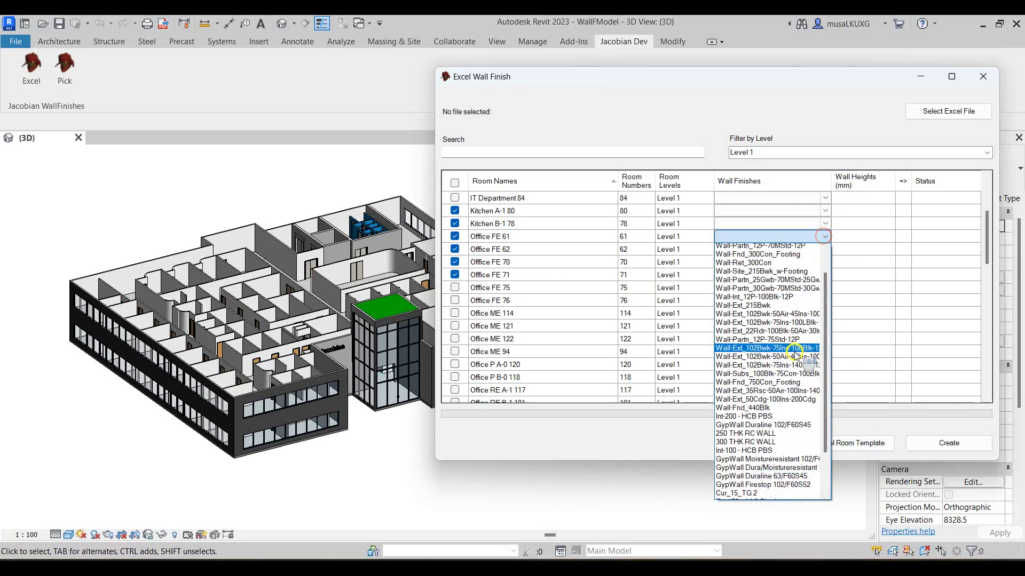
pyautogui.scroll(-2, 790, 483)
pyautogui.click(758, 482)
# Give Kitchen B-1 78 and Kitchen A-1 80 the Wall-Int-Tiles finish
pyautogui.click(822, 224)
pyautogui.click(822, 224)
pyautogui.scroll(-2, 779, 459)
pyautogui.click(768, 483)
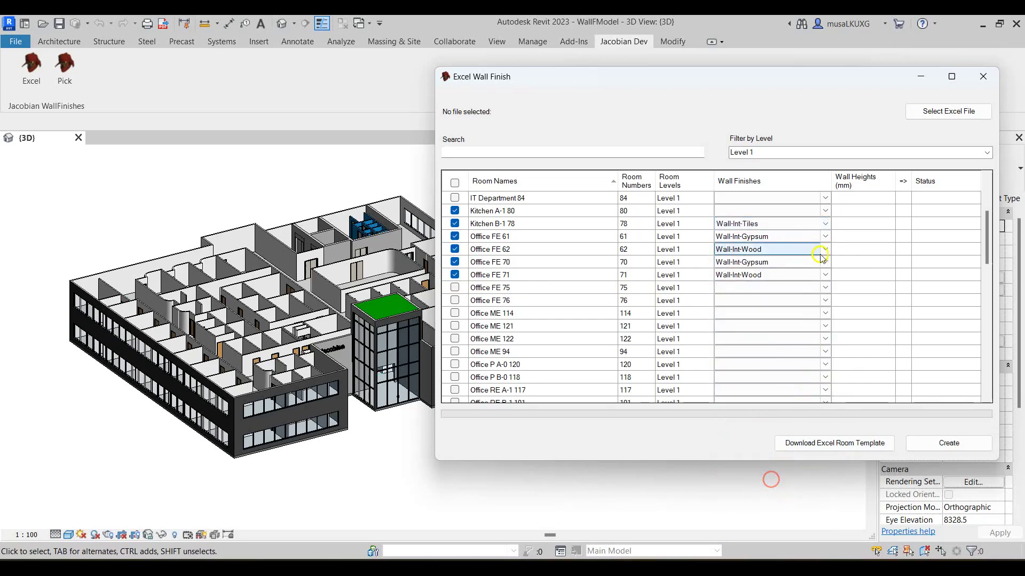
pyautogui.click(824, 211)
pyautogui.click(824, 211)
pyautogui.scroll(-2, 783, 425)
pyautogui.click(750, 469)
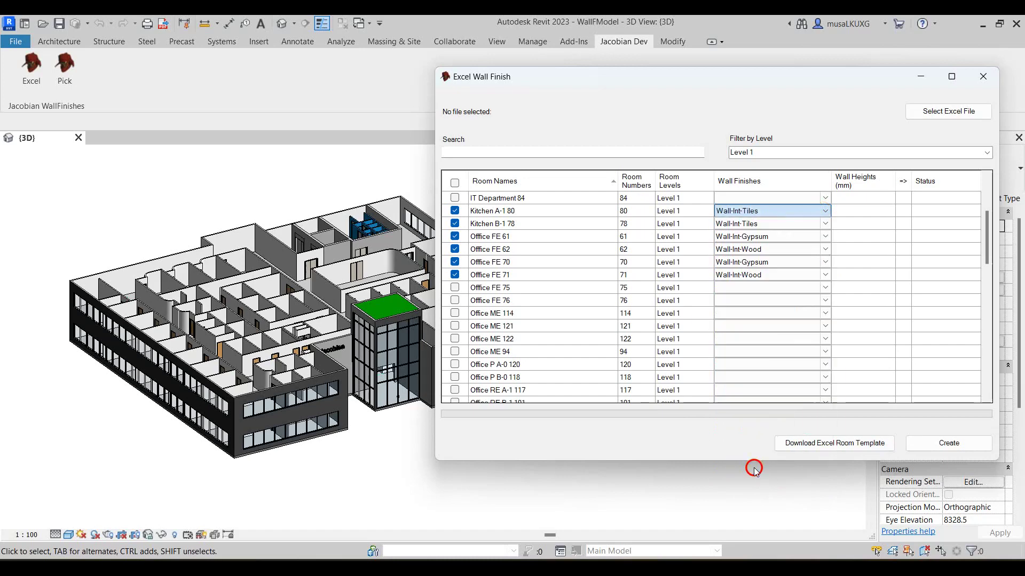
# Enter a 2700 mm wall height for each of the six ticked rooms
pyautogui.click(855, 210)
pyautogui.write('2700')
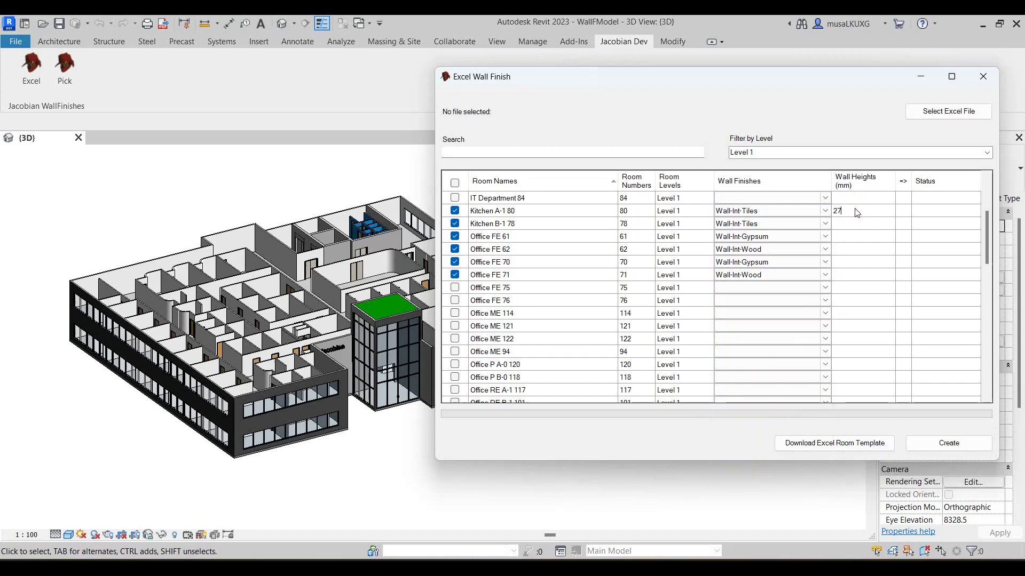
pyautogui.click(859, 224)
pyautogui.click(860, 237)
pyautogui.write('2')
pyautogui.click(856, 249)
pyautogui.write('2700')
pyautogui.click(850, 262)
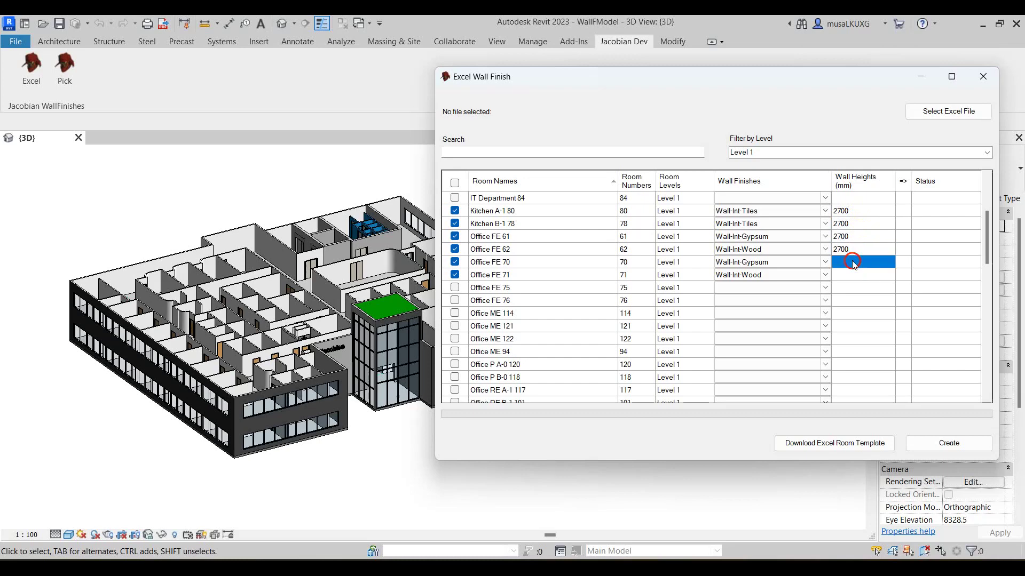
pyautogui.write('2700')
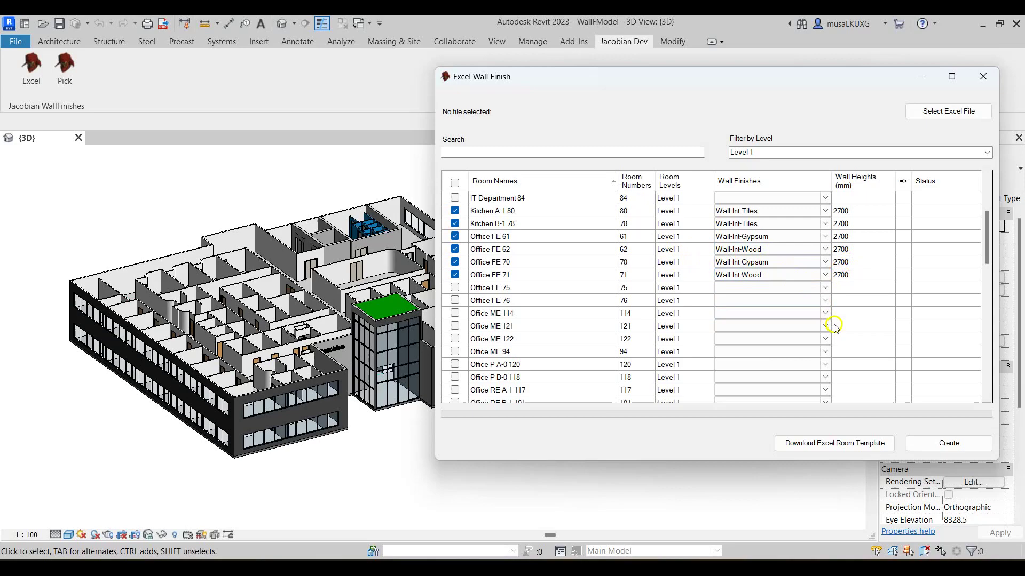
# Create the wall finishes for the six ticked rooms and view the model
pyautogui.click(945, 447)
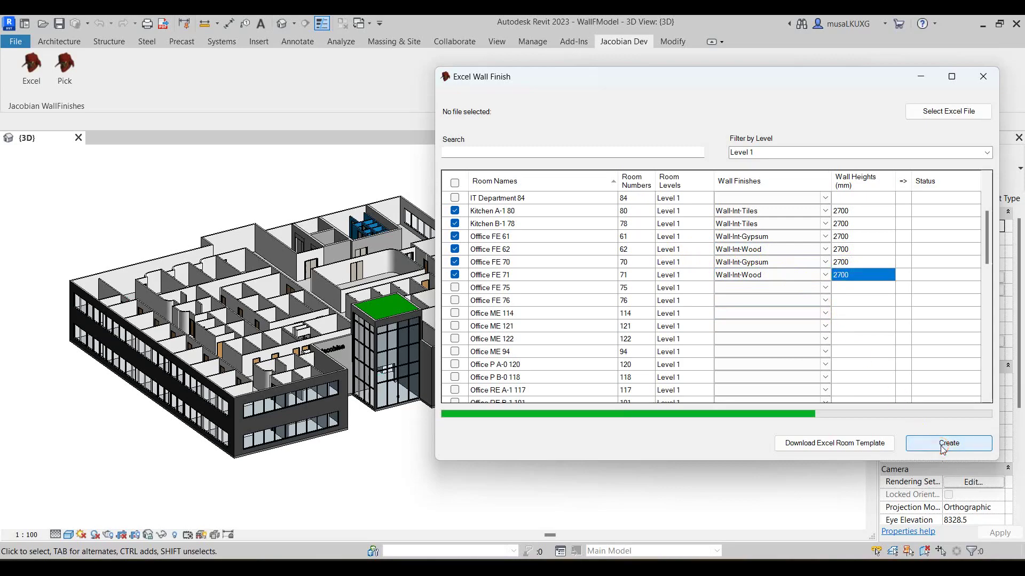
pyautogui.click(470, 486)
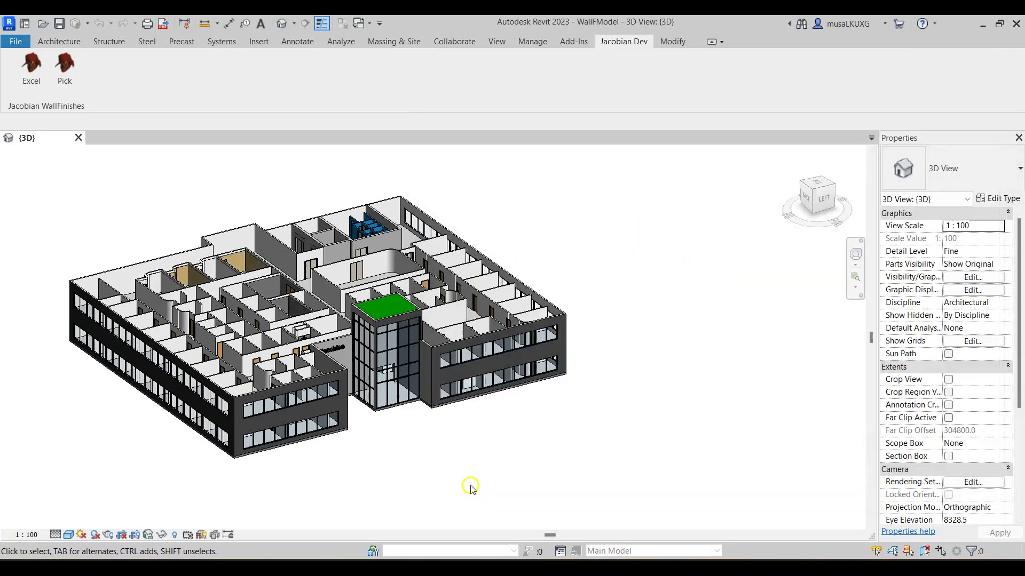
pyautogui.scroll(6, 235, 272)
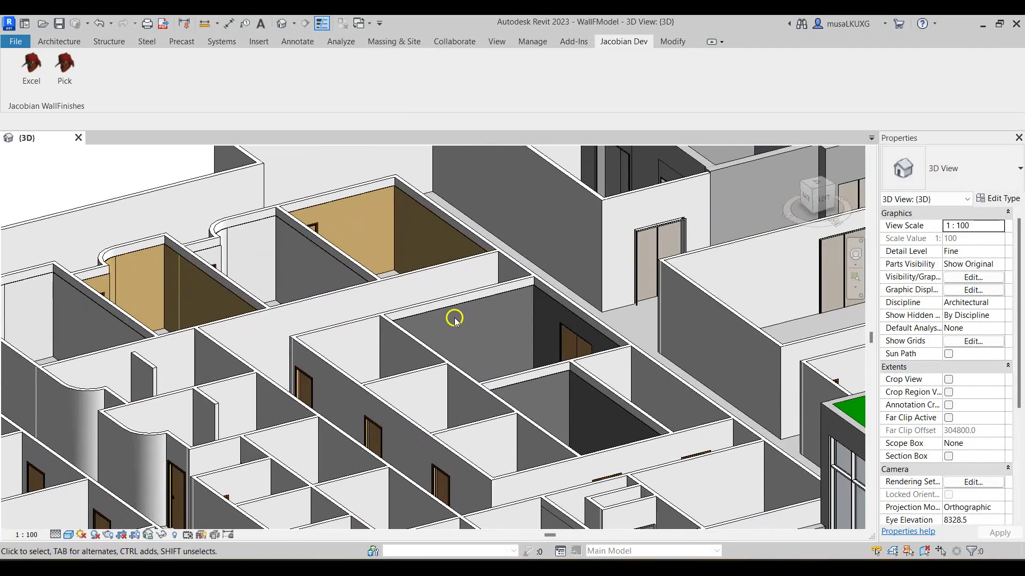
pyautogui.scroll(-1, 411, 342)
pyautogui.scroll(-5, 411, 341)
# Orbit and pan the 3D view to inspect the new finish walls, then restore the Excel Wall Finish window
pyautogui.keyDown('shift'); pyautogui.moveTo(411, 342); pyautogui.dragTo(449, 373, button='middle'); pyautogui.keyUp('shift')
pyautogui.scroll(3, 434, 332)
pyautogui.scroll(3, 434, 332)
pyautogui.scroll(-3, 443, 347)
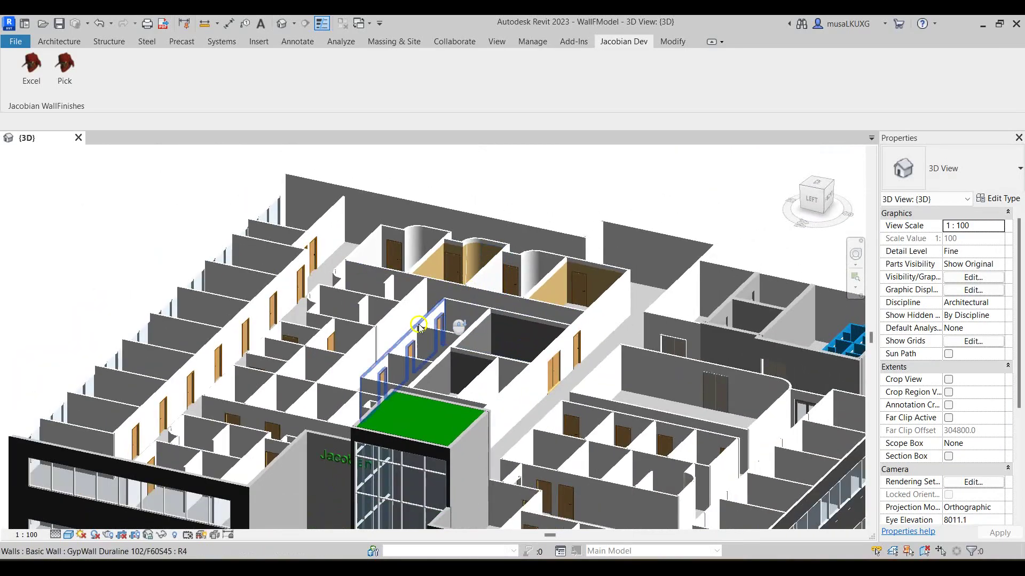
pyautogui.scroll(3, 455, 418)
pyautogui.scroll(-2, 455, 419)
pyautogui.keyDown('shift'); pyautogui.moveTo(502, 416); pyautogui.dragTo(384, 315, button='middle'); pyautogui.keyUp('shift')
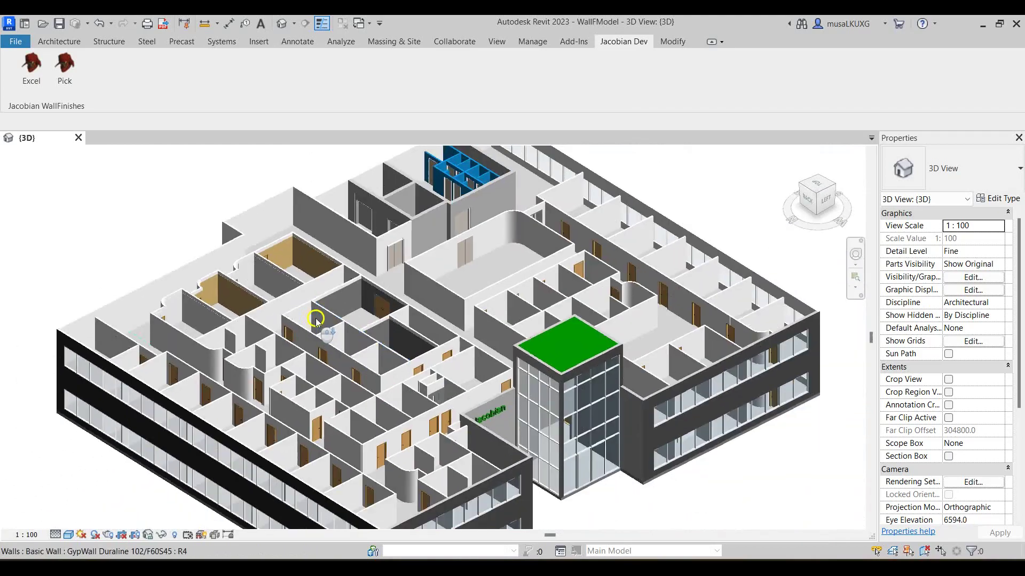
pyautogui.scroll(2, 502, 368)
pyautogui.scroll(-3, 502, 369)
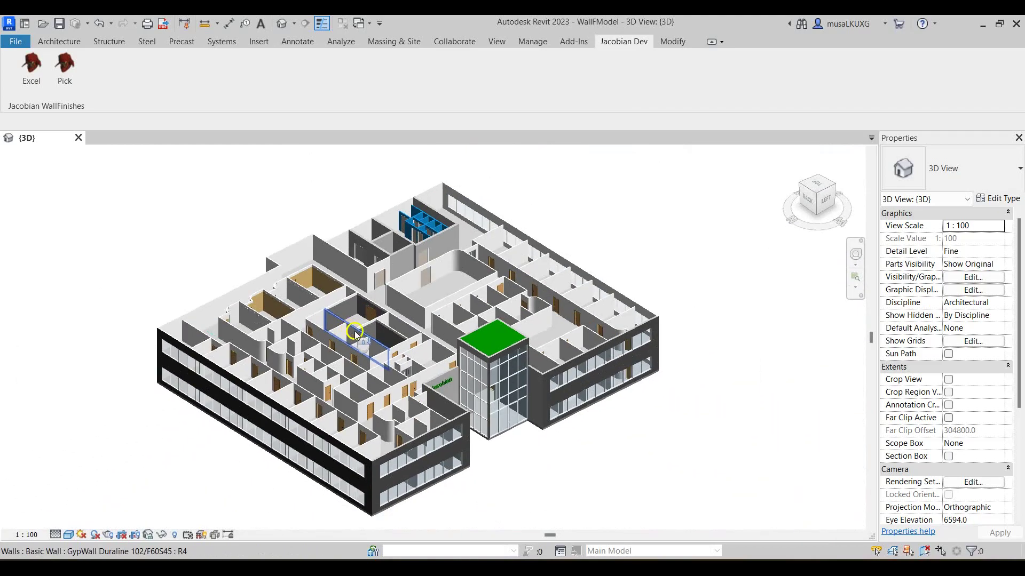
pyautogui.scroll(1, 513, 369)
pyautogui.moveTo(512, 370); pyautogui.dragTo(383, 340, button='middle')
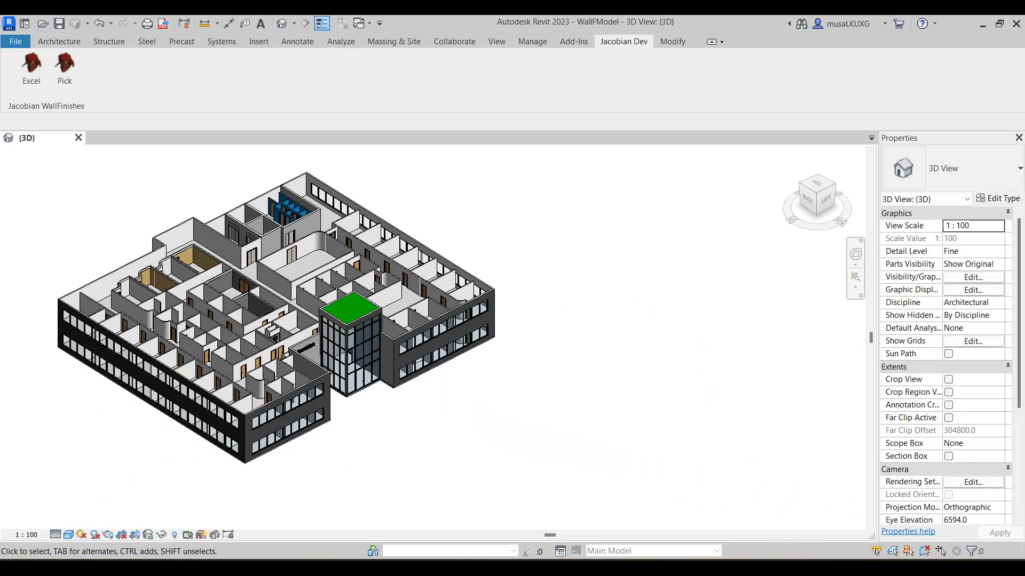
pyautogui.click(840, 520)
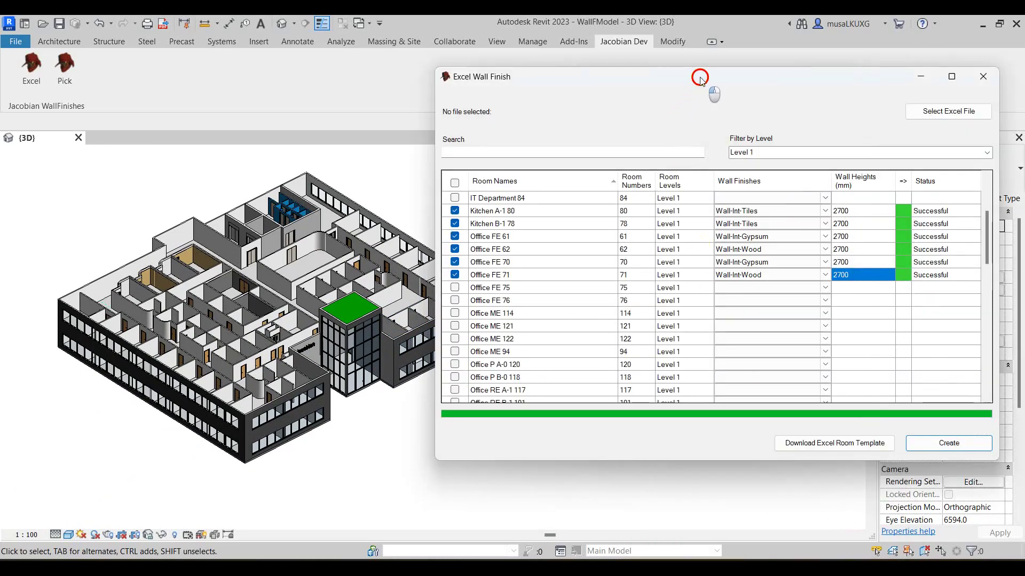
# Isolate Office FE 71, then FE 70, then FE 62 in the 3D view and hide the dialog
pyautogui.moveTo(701, 79); pyautogui.dragTo(676, 69)
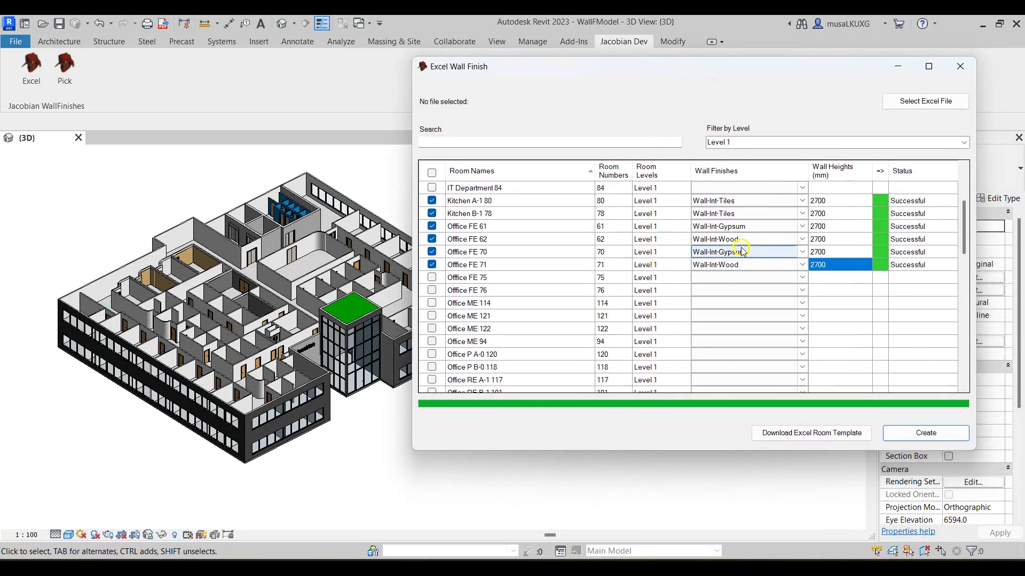
pyautogui.click(522, 265)
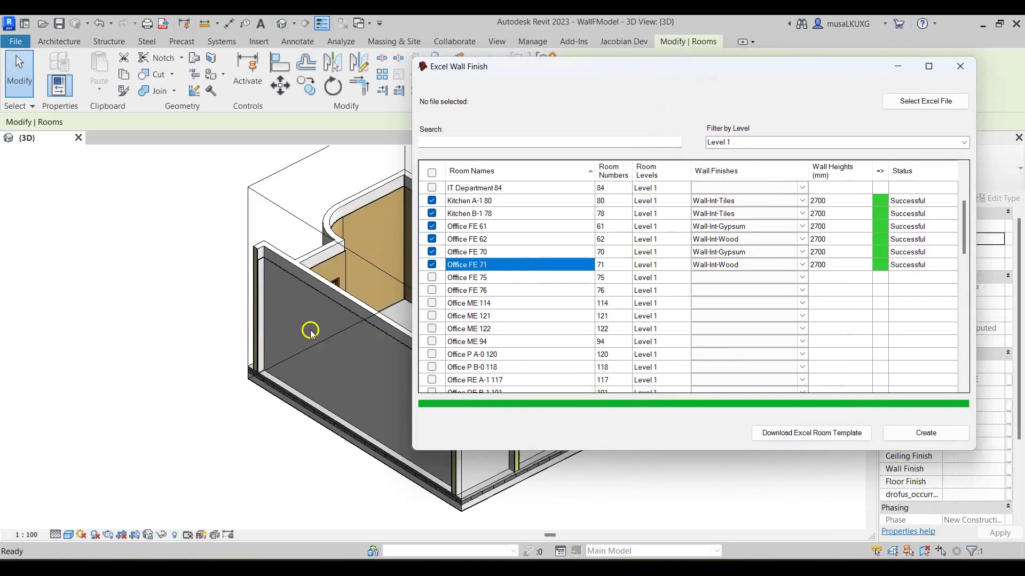
pyautogui.click(536, 252)
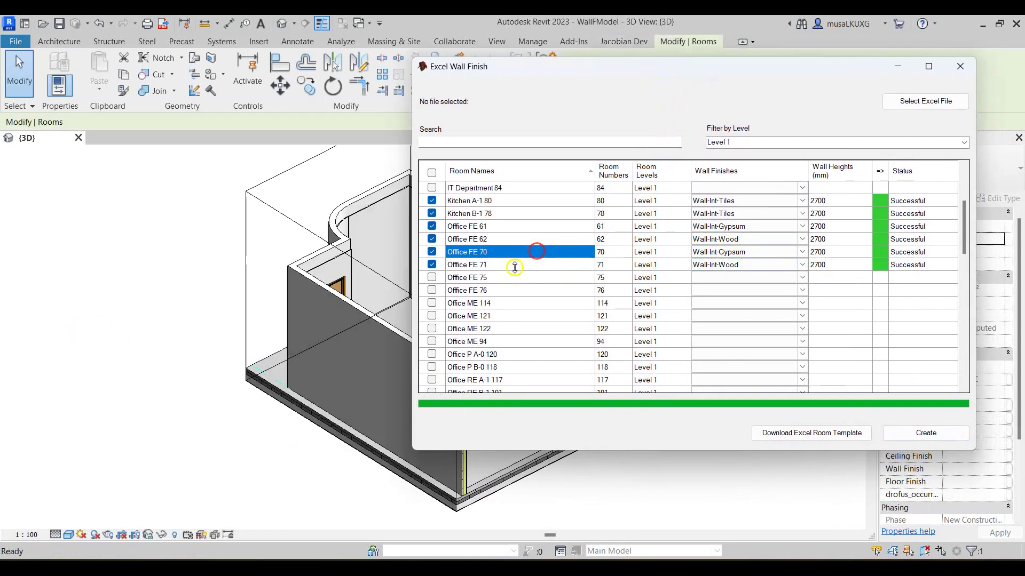
pyautogui.click(522, 239)
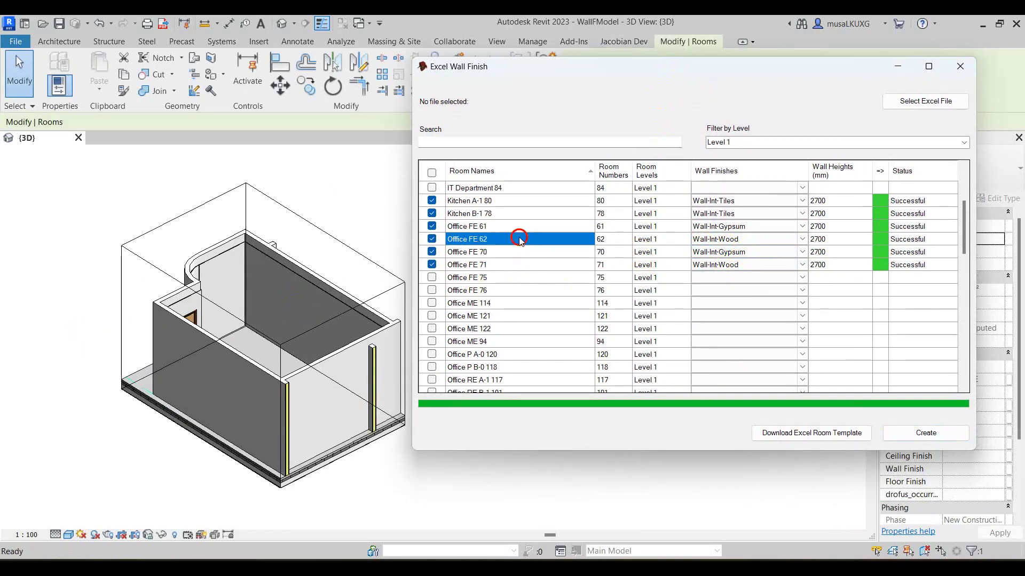
pyautogui.click(219, 203)
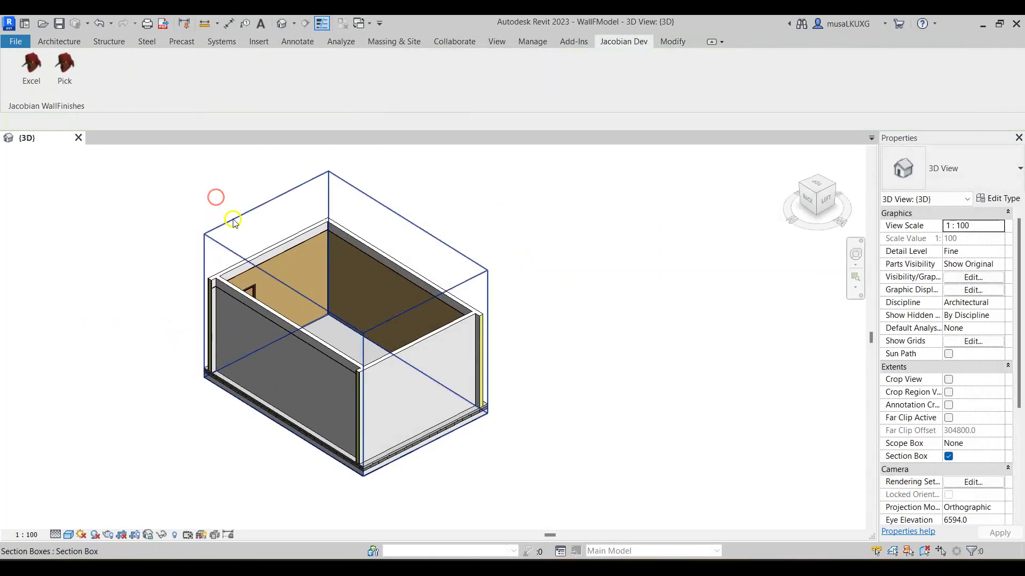
# View the isolated Office FE 62 room from the top and zoom around its corners
pyautogui.click(816, 182)
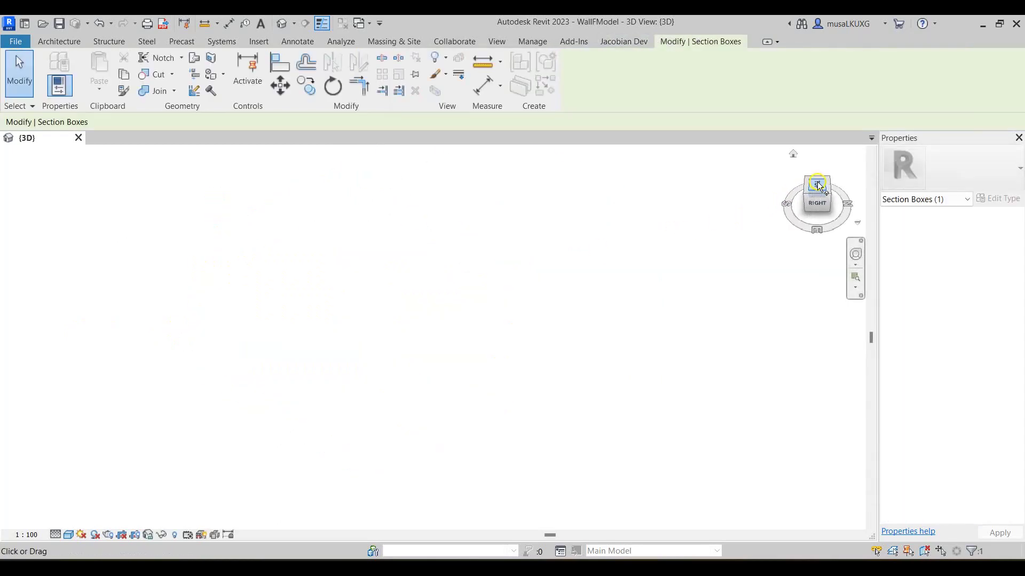
pyautogui.click(681, 212)
pyautogui.scroll(5, 342, 209)
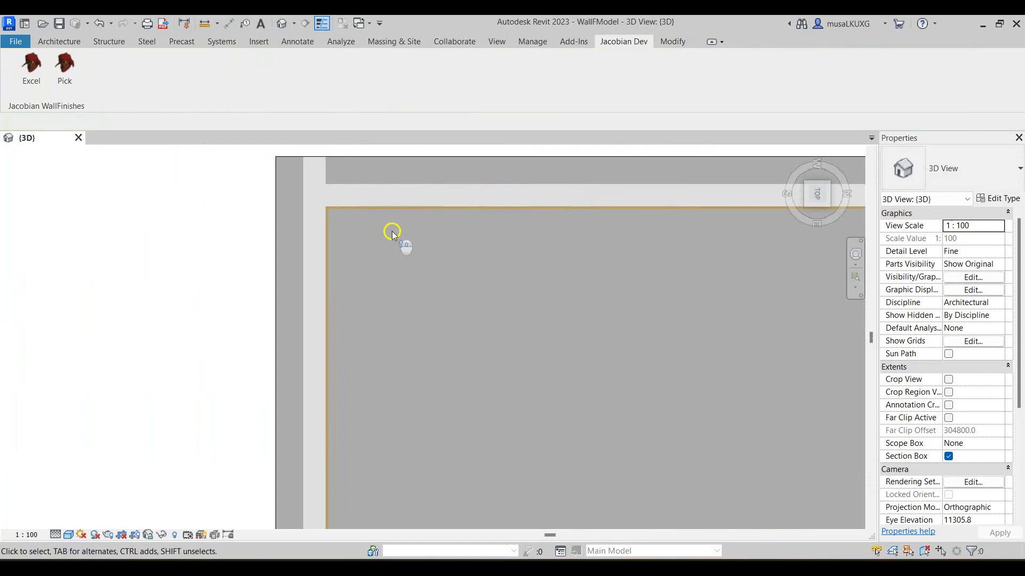
pyautogui.scroll(-3, 313, 220)
pyautogui.scroll(3, 622, 222)
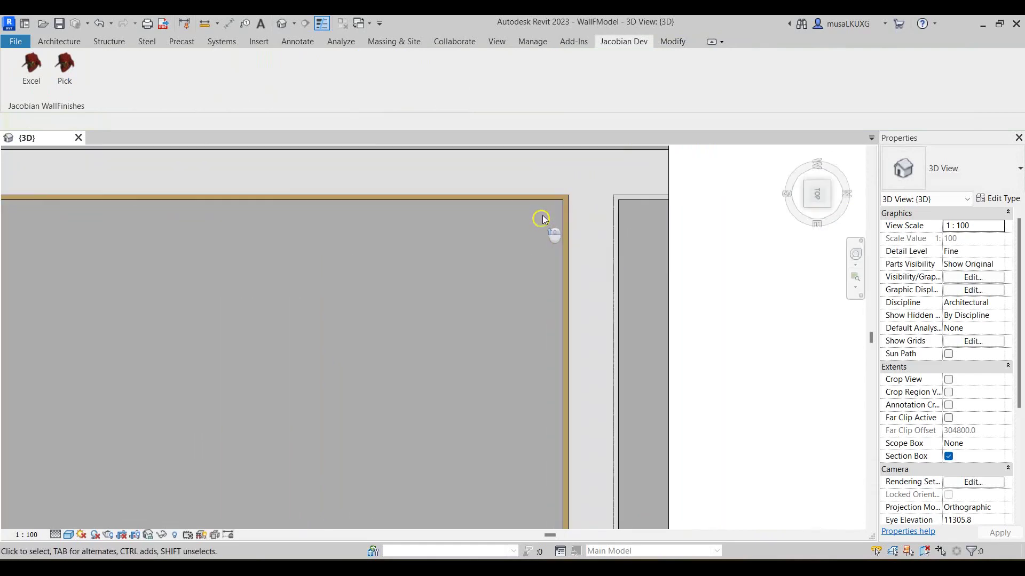
pyautogui.scroll(-5, 544, 223)
pyautogui.scroll(2, 542, 411)
pyautogui.scroll(1, 541, 411)
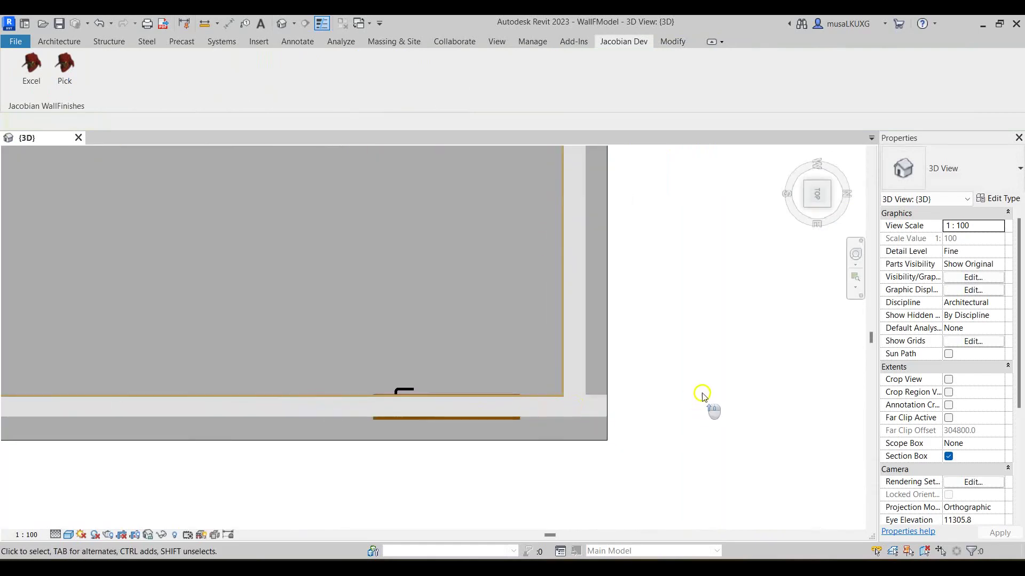
pyautogui.scroll(-5, 524, 378)
# Orbit the room to an isometric view and uncheck Section Box in Properties
pyautogui.click(589, 410)
pyautogui.keyDown('shift'); pyautogui.moveTo(507, 424); pyautogui.dragTo(667, 251, button='middle'); pyautogui.keyUp('shift')
pyautogui.click(948, 456)
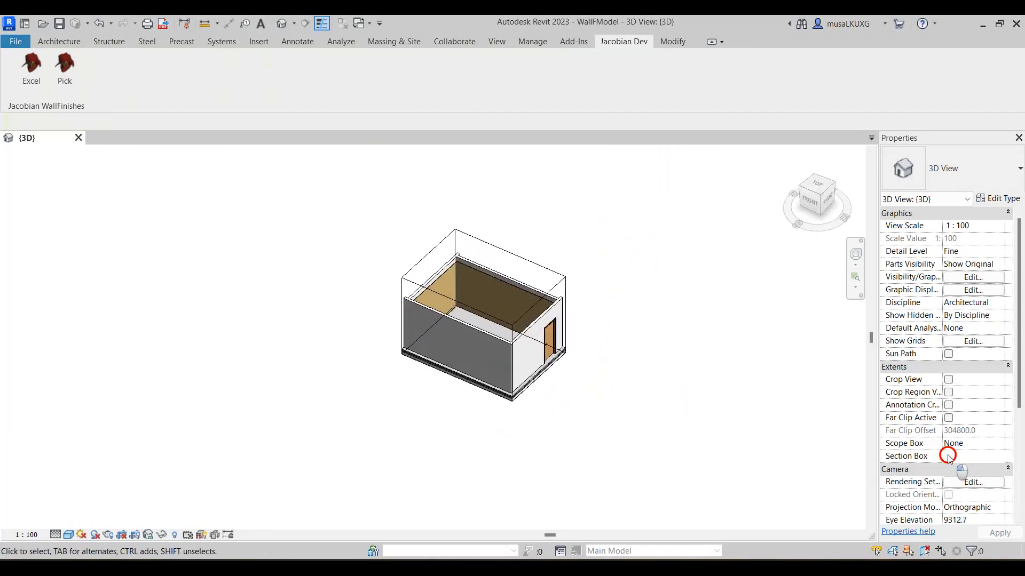
pyautogui.scroll(-3, 462, 359)
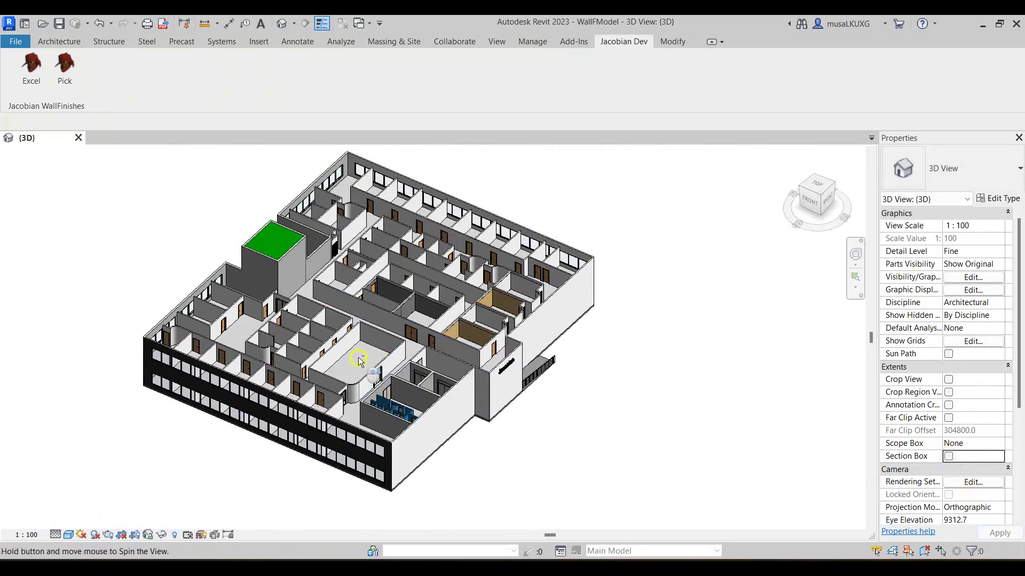
# Orbit the building and bring the Excel Wall Finish window back to the front
pyautogui.keyDown('shift'); pyautogui.moveTo(373, 359); pyautogui.dragTo(427, 325, button='middle'); pyautogui.keyUp('shift')
pyautogui.moveTo(806, 555)
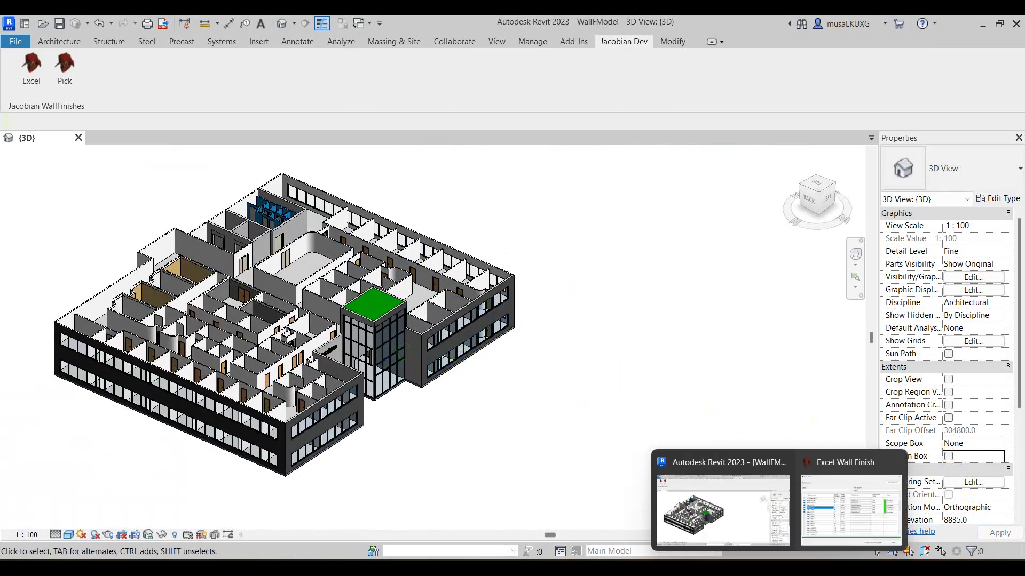
pyautogui.click(828, 518)
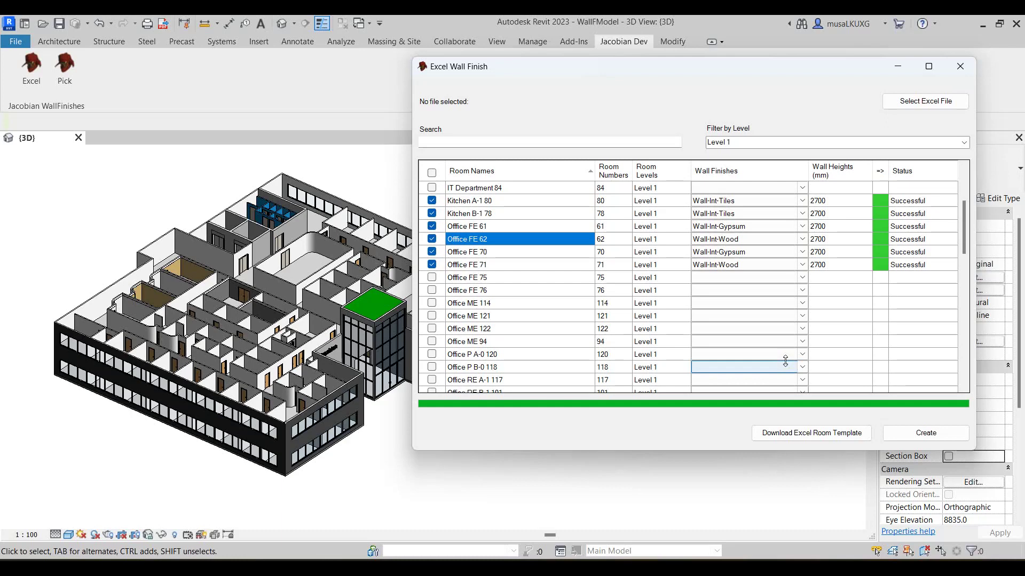
# Export a Level 1 Excel room template to the Downloads folder
pyautogui.click(818, 432)
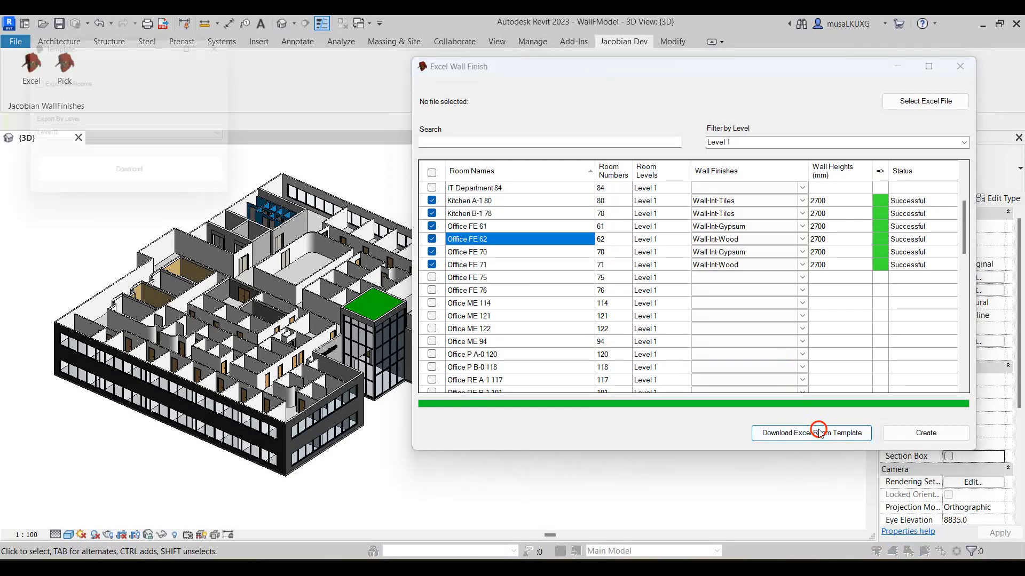
pyautogui.moveTo(143, 45); pyautogui.dragTo(438, 70)
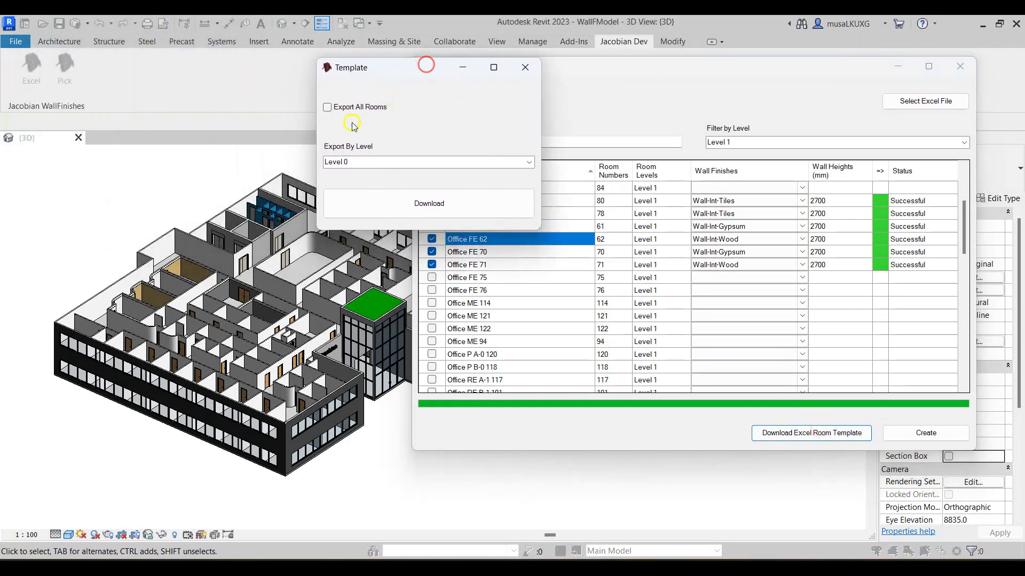
pyautogui.click(524, 162)
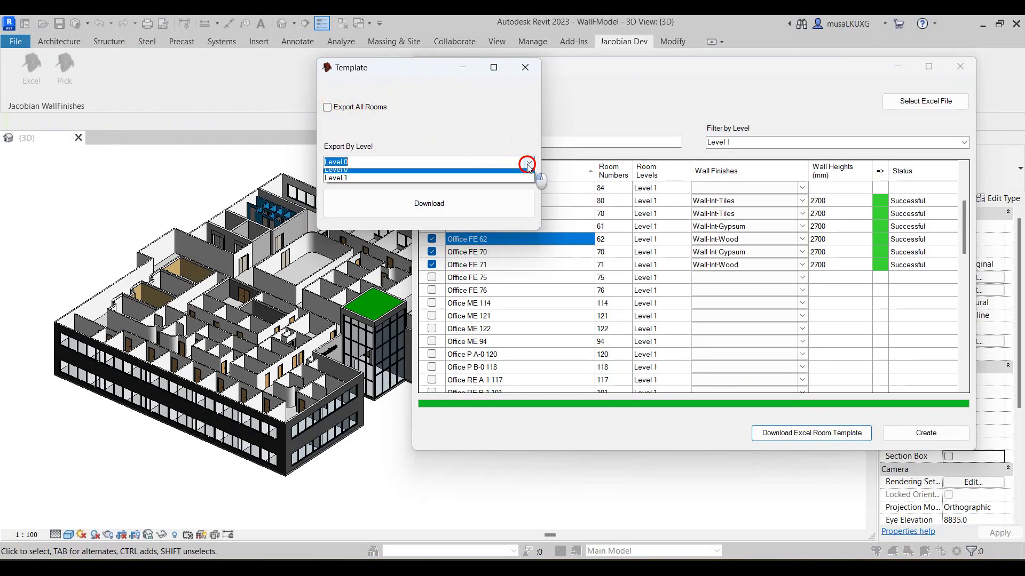
pyautogui.click(474, 181)
pyautogui.click(452, 208)
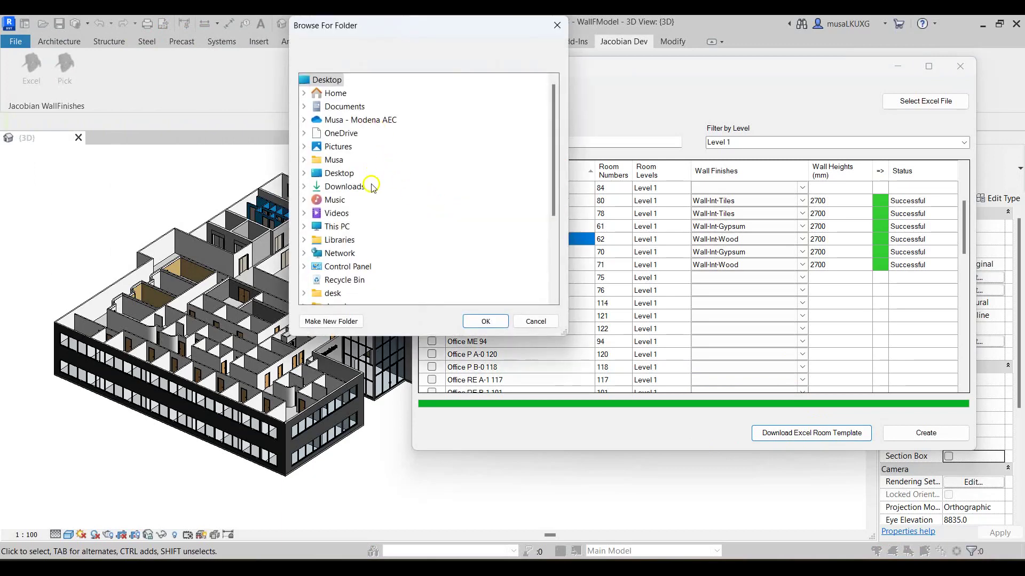
pyautogui.click(360, 187)
pyautogui.click(486, 323)
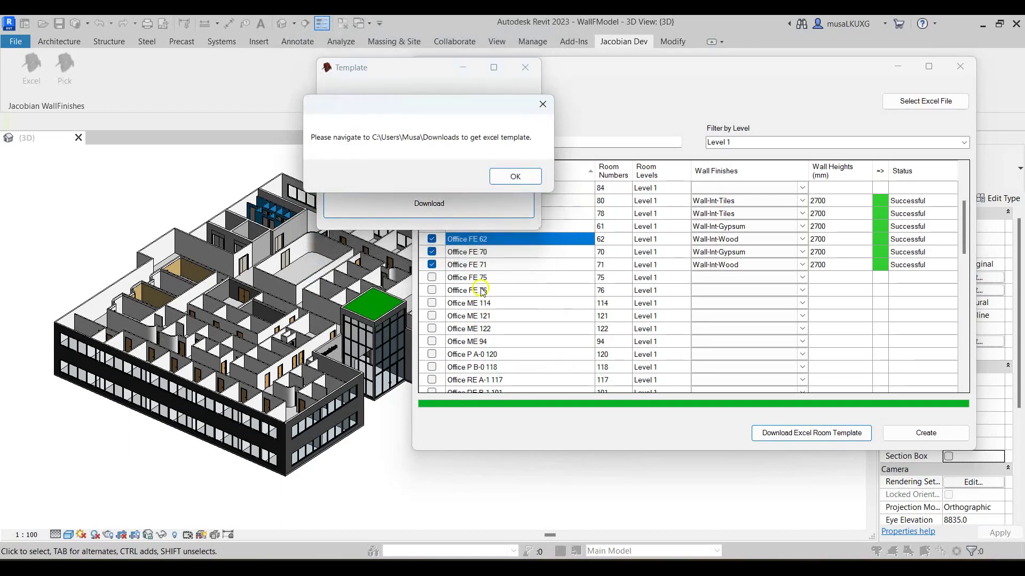
pyautogui.click(500, 174)
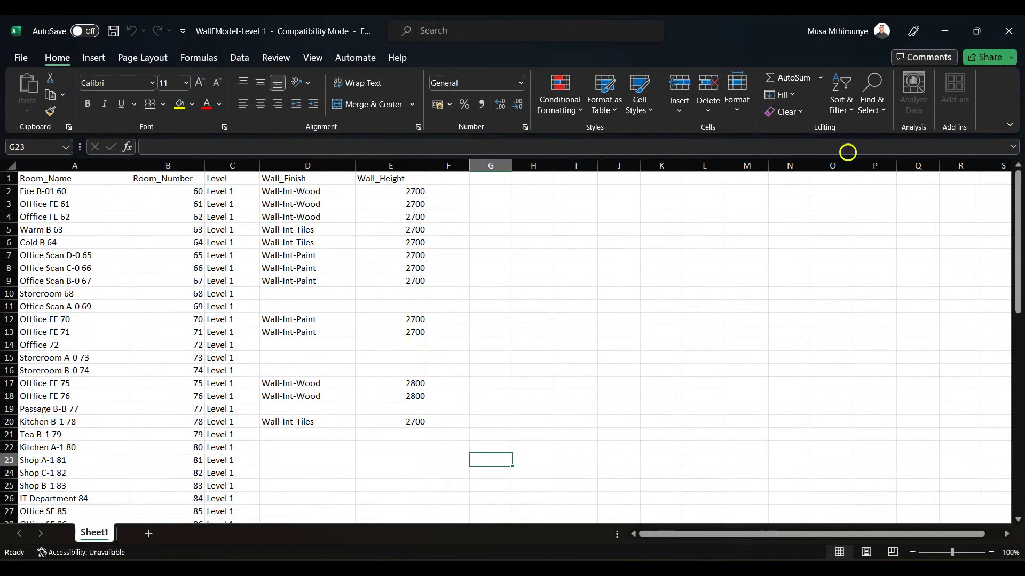
# Close Excel and load the WallFModel-Level 1 spreadsheet into the wall finish dialog
pyautogui.click(1008, 31)
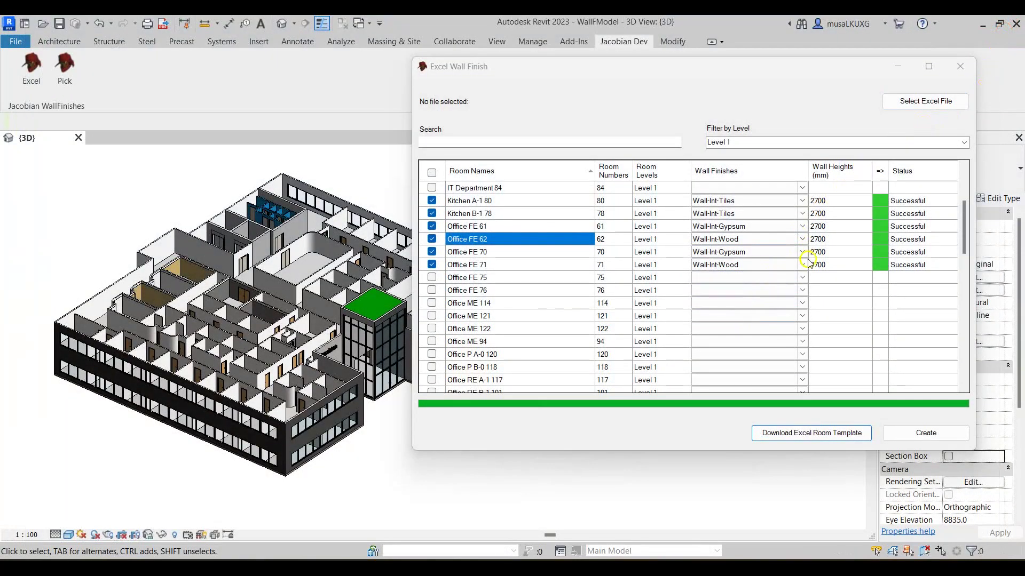
pyautogui.click(912, 101)
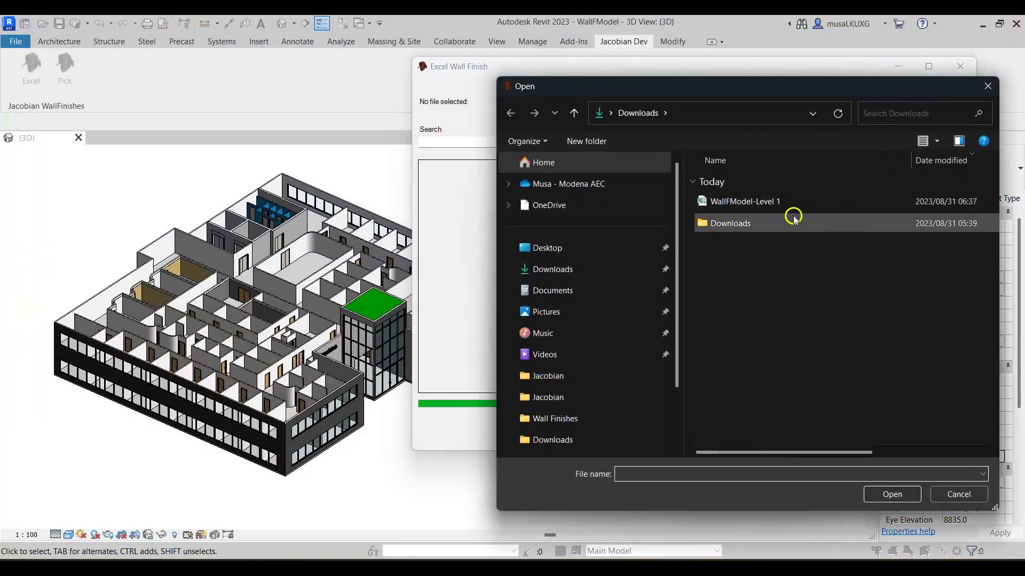
pyautogui.click(768, 201)
pyautogui.click(894, 493)
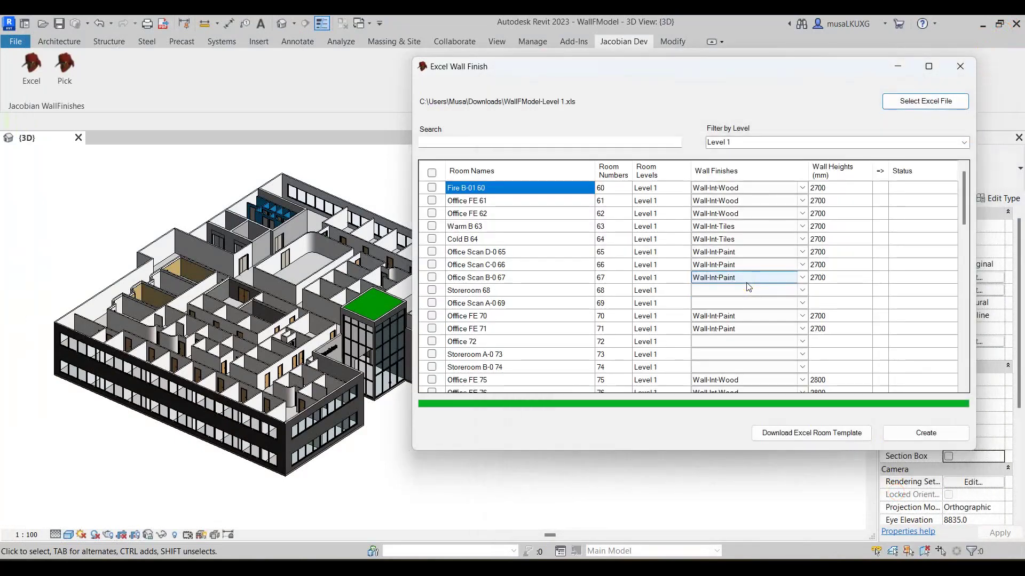
# Tick Fire B-01 60, Office FE 61–62, Warm B 63, Cold B 64 and Office Scan D-0 65, C-0 66, B-0 67
pyautogui.click(431, 188)
pyautogui.click(432, 201)
pyautogui.click(432, 214)
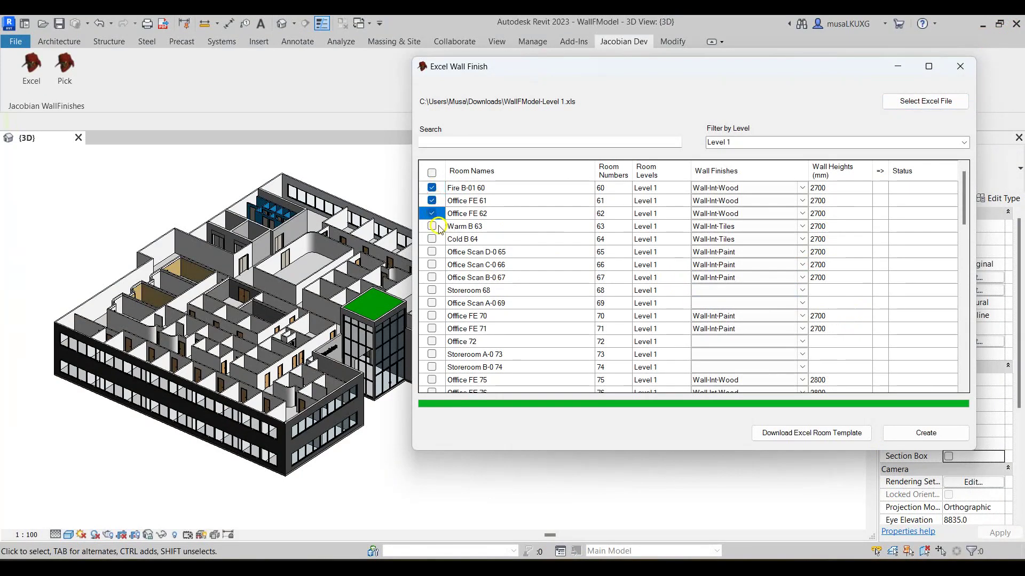
pyautogui.click(432, 226)
pyautogui.click(432, 239)
pyautogui.click(432, 252)
pyautogui.click(432, 264)
pyautogui.click(431, 278)
# Tick Office FE 70, 71, 75, 76 and Kitchen B-1 78, then create the finishes
pyautogui.scroll(-1, 434, 277)
pyautogui.click(432, 277)
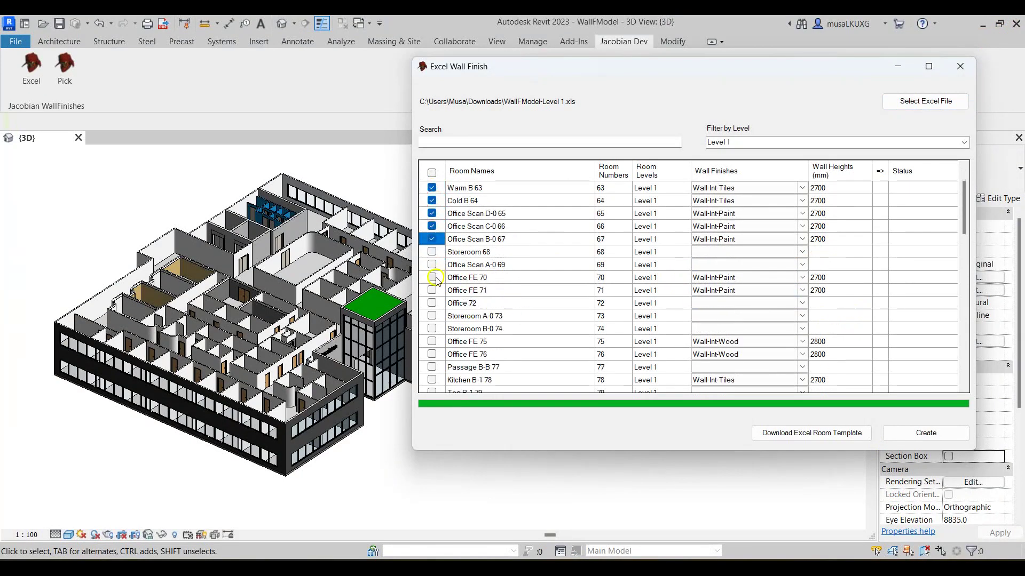
pyautogui.click(432, 291)
pyautogui.scroll(-1, 475, 323)
pyautogui.click(432, 303)
pyautogui.click(432, 316)
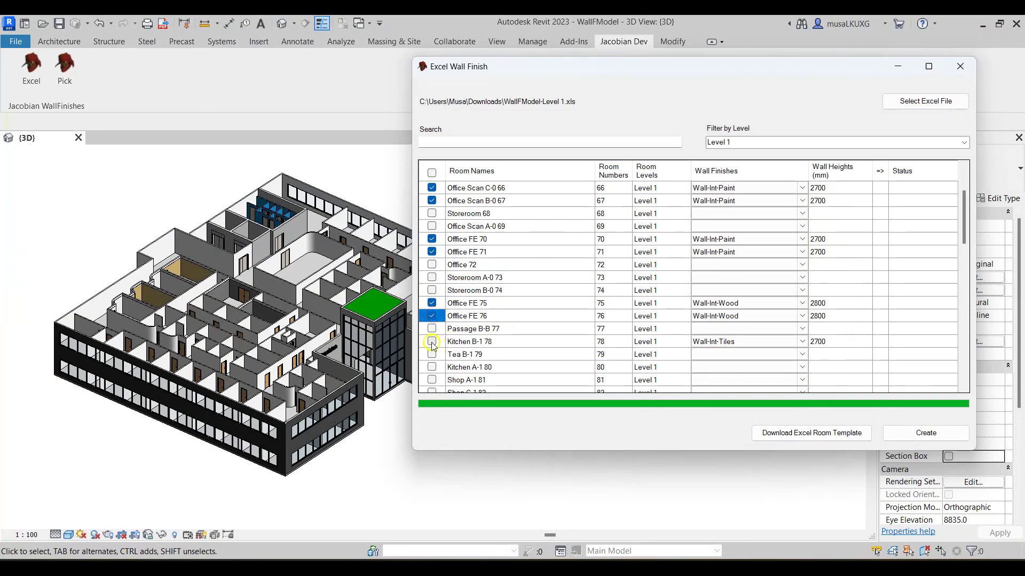
pyautogui.click(432, 342)
pyautogui.scroll(-1, 432, 342)
pyautogui.scroll(3, 578, 333)
pyautogui.click(909, 434)
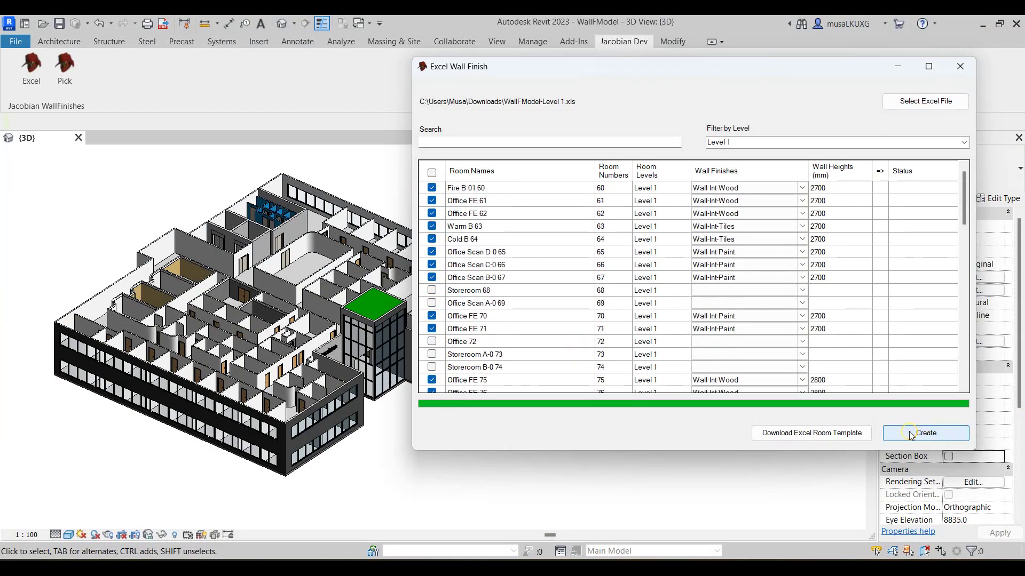
pyautogui.click(609, 414)
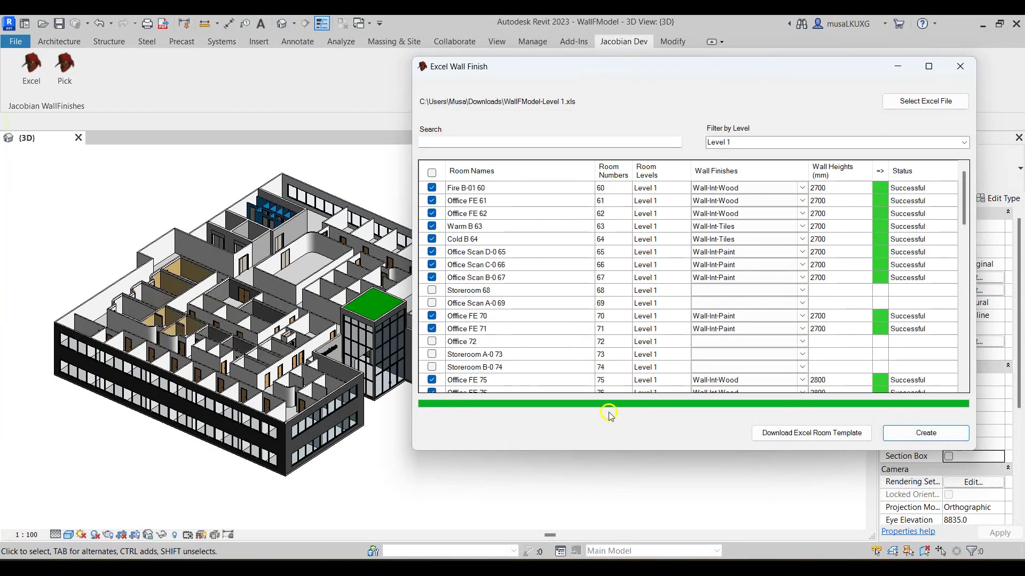
pyautogui.click(386, 477)
pyautogui.scroll(5, 115, 298)
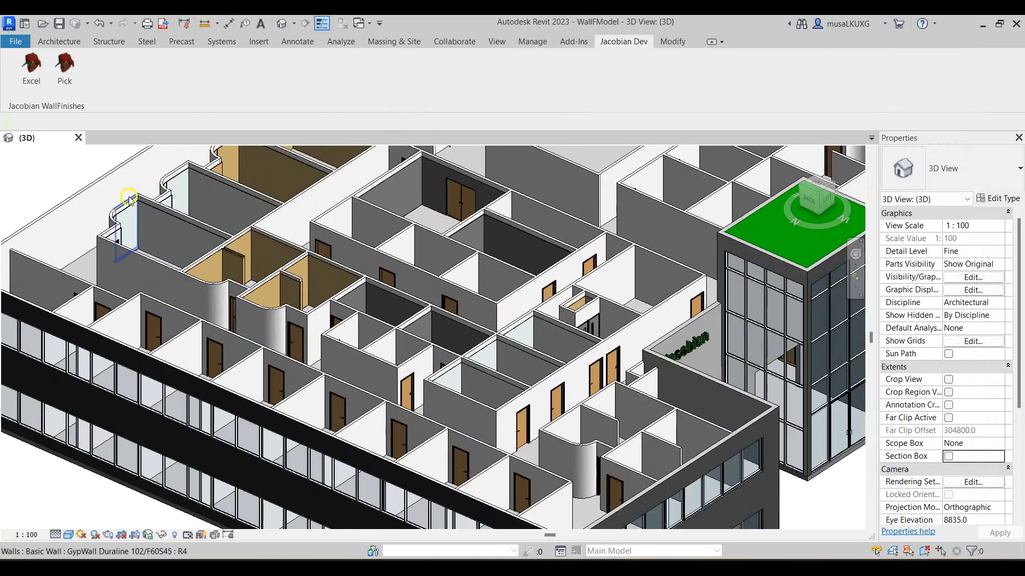
pyautogui.moveTo(130, 199); pyautogui.dragTo(236, 286, button='middle')
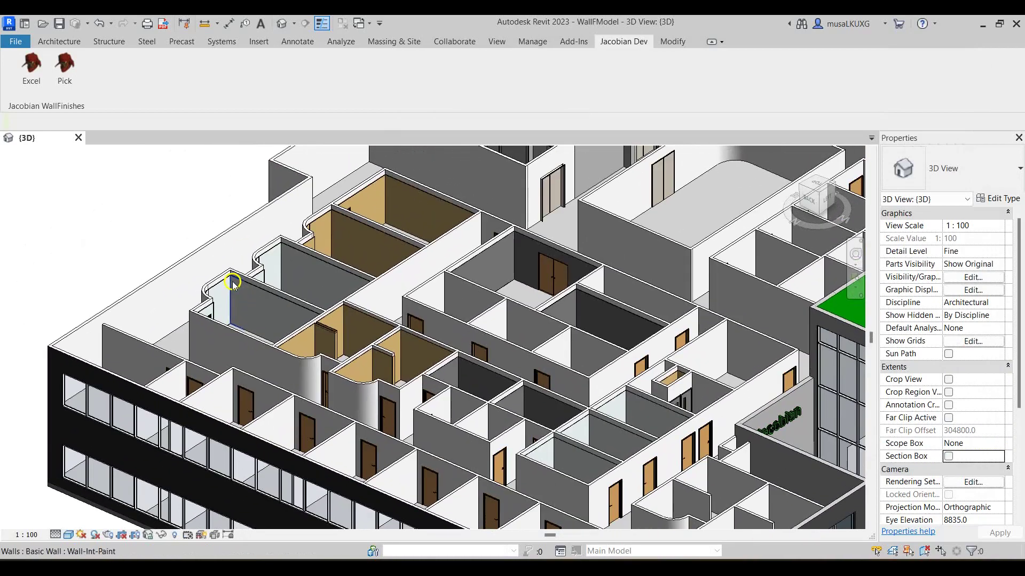
pyautogui.scroll(-10, 192, 241)
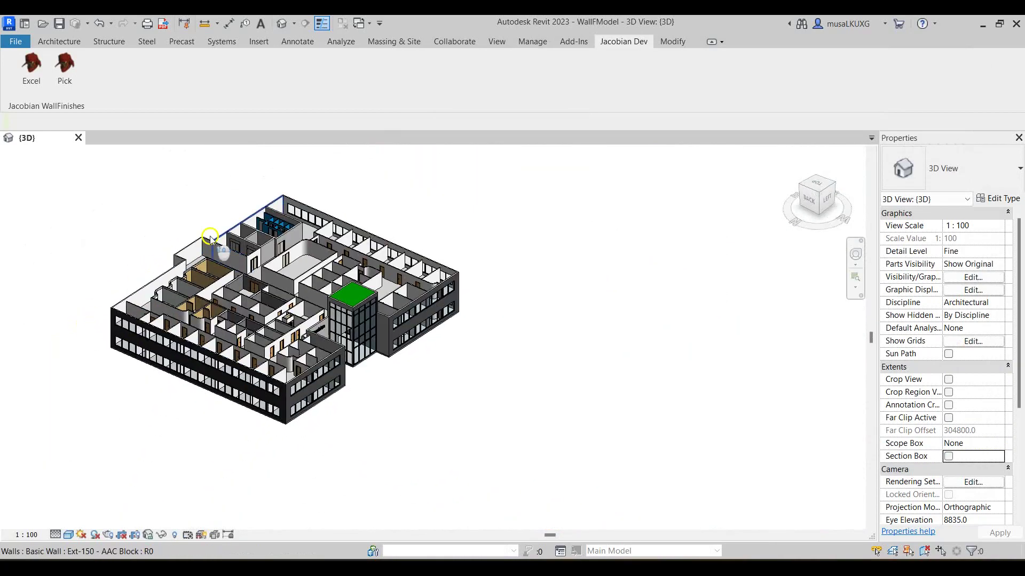
pyautogui.scroll(2, 210, 236)
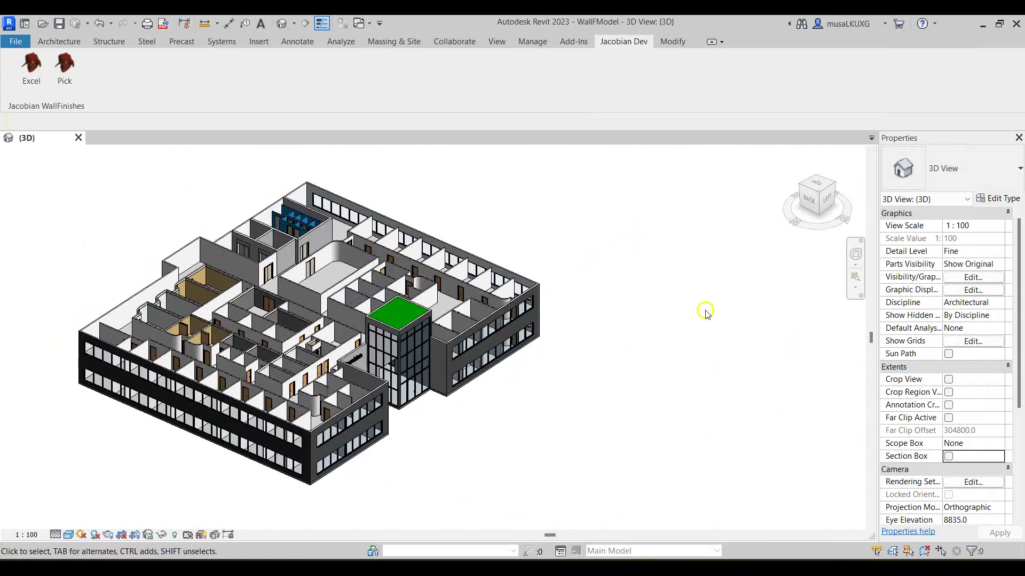
pyautogui.click(834, 510)
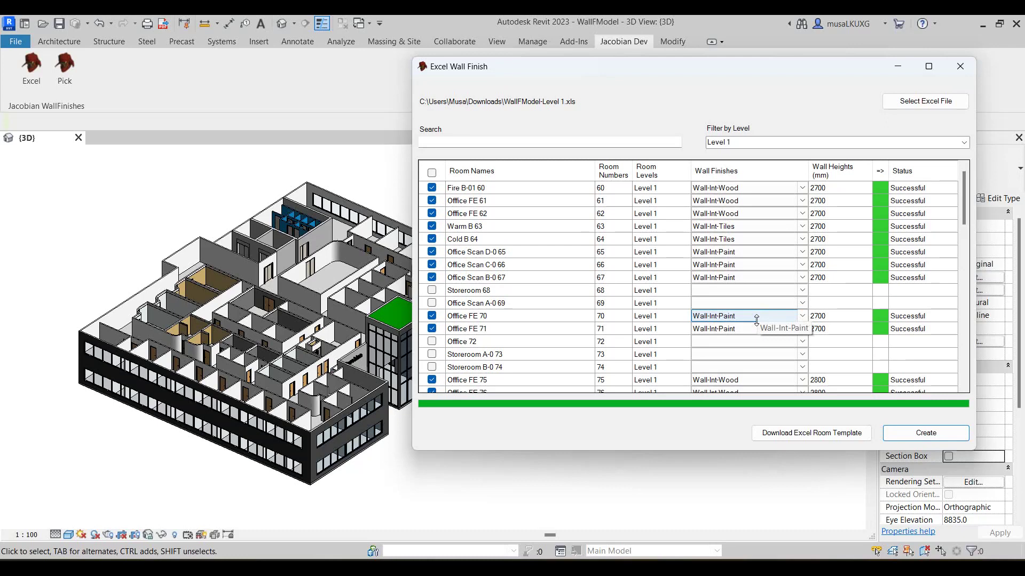
# Close the Excel Wall Finish results and launch the WallFinishPick tool
pyautogui.click(960, 66)
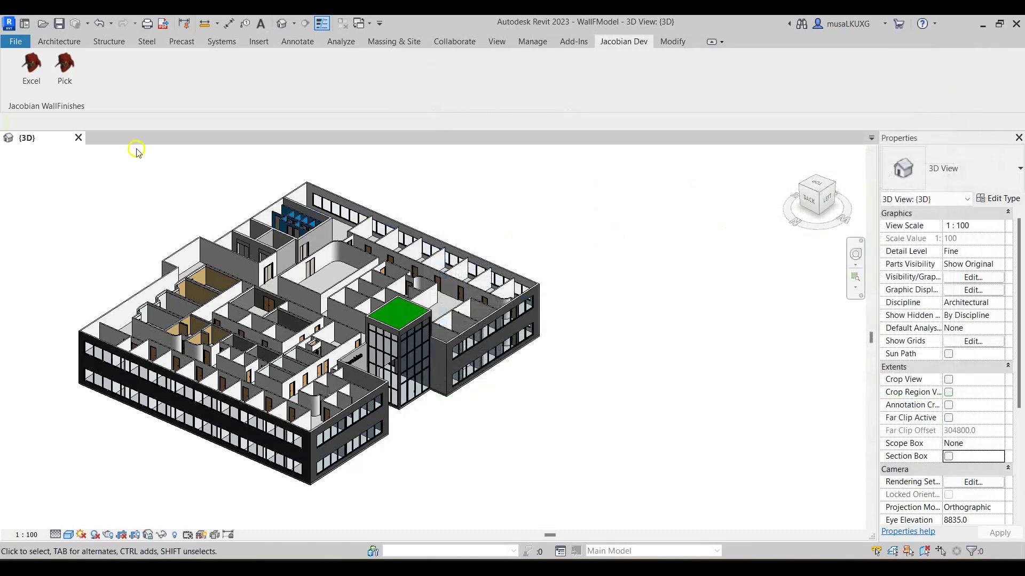
pyautogui.click(64, 67)
pyautogui.moveTo(155, 80); pyautogui.dragTo(599, 98)
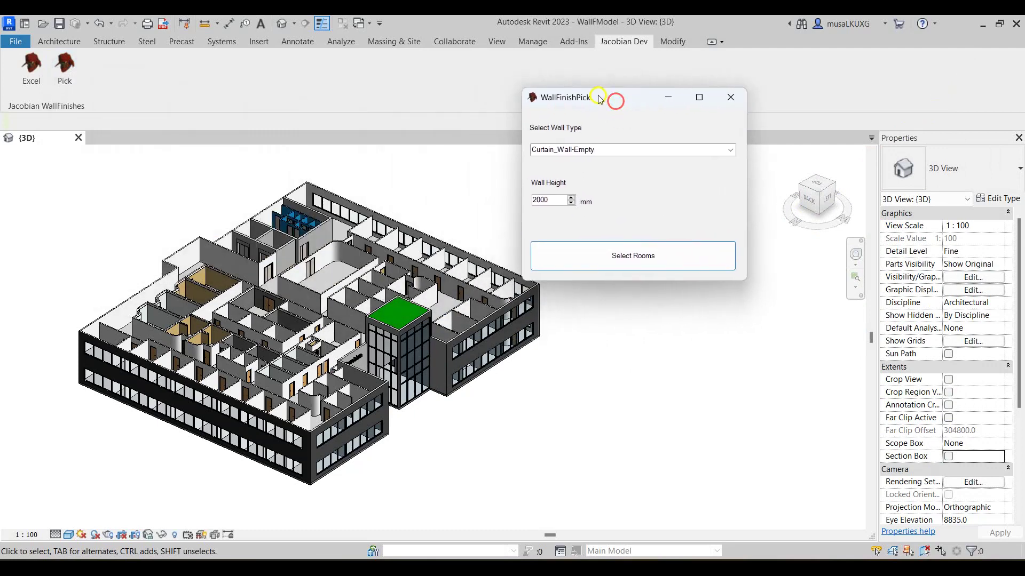
# Open the Level 1 floor plan from the Project Browser, then close the browser
pyautogui.rightClick(606, 300)
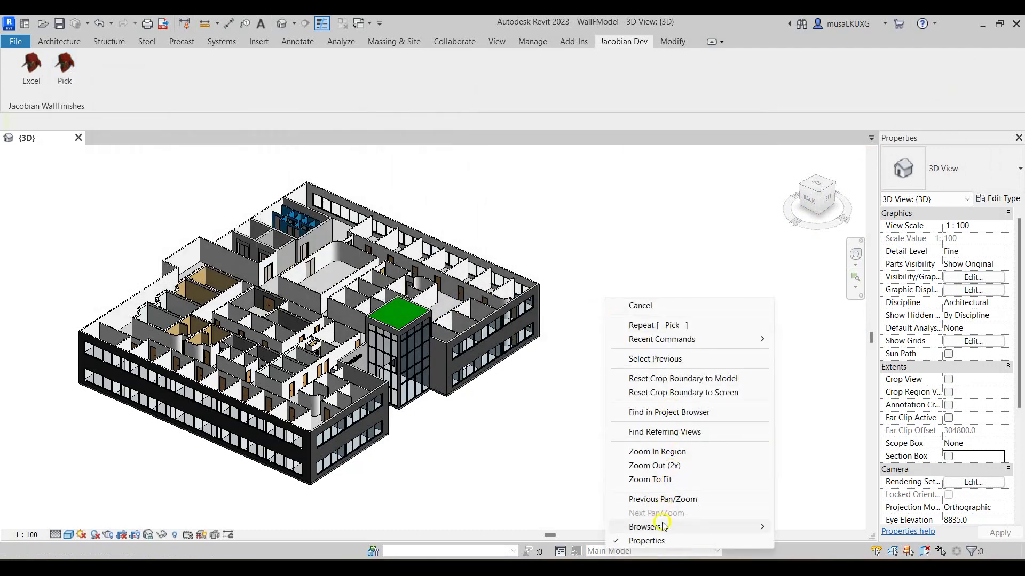
pyautogui.moveTo(667, 527)
pyautogui.click(804, 528)
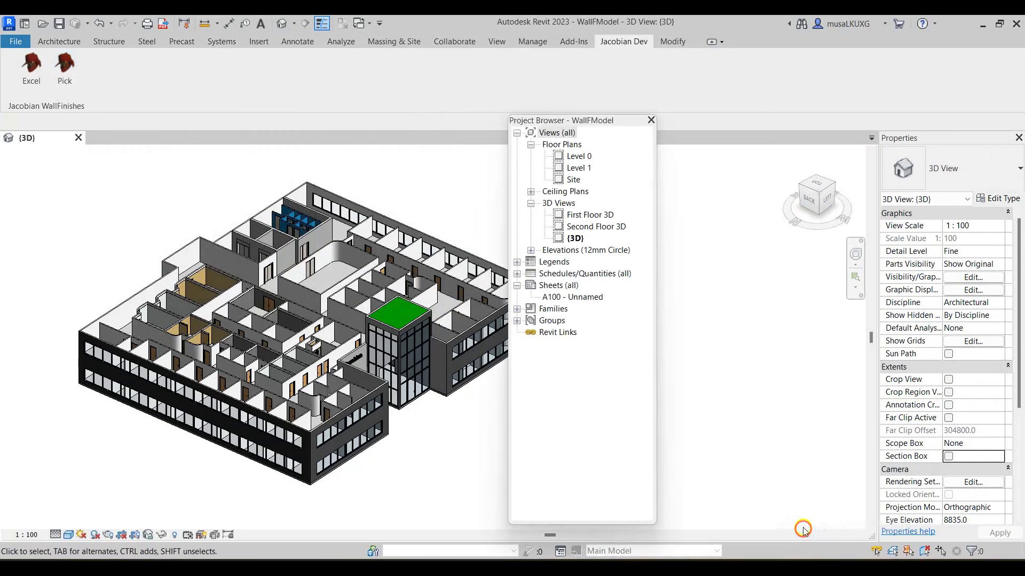
pyautogui.click(587, 168)
pyautogui.doubleClick(587, 169)
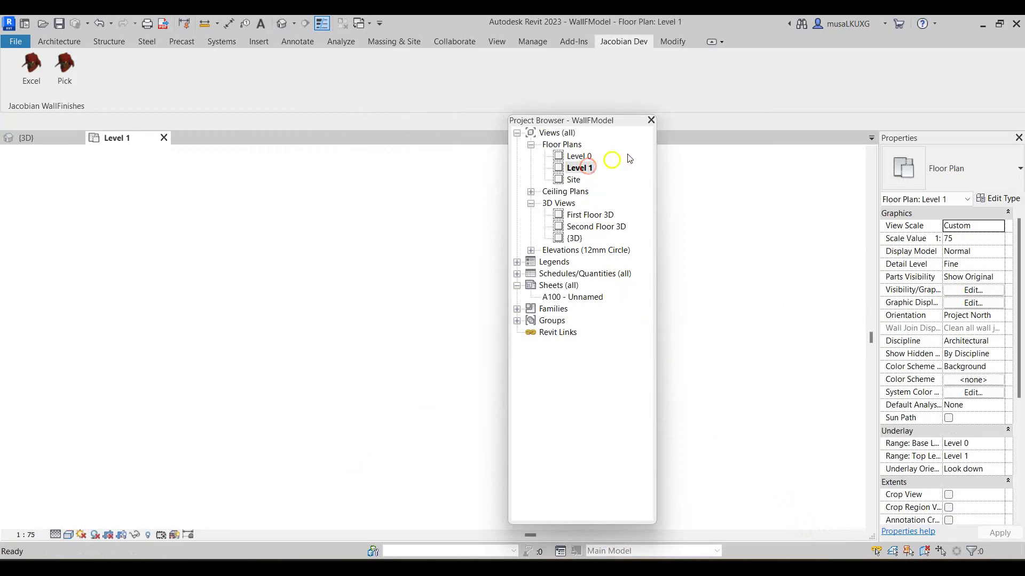
pyautogui.click(651, 120)
pyautogui.scroll(2, 396, 190)
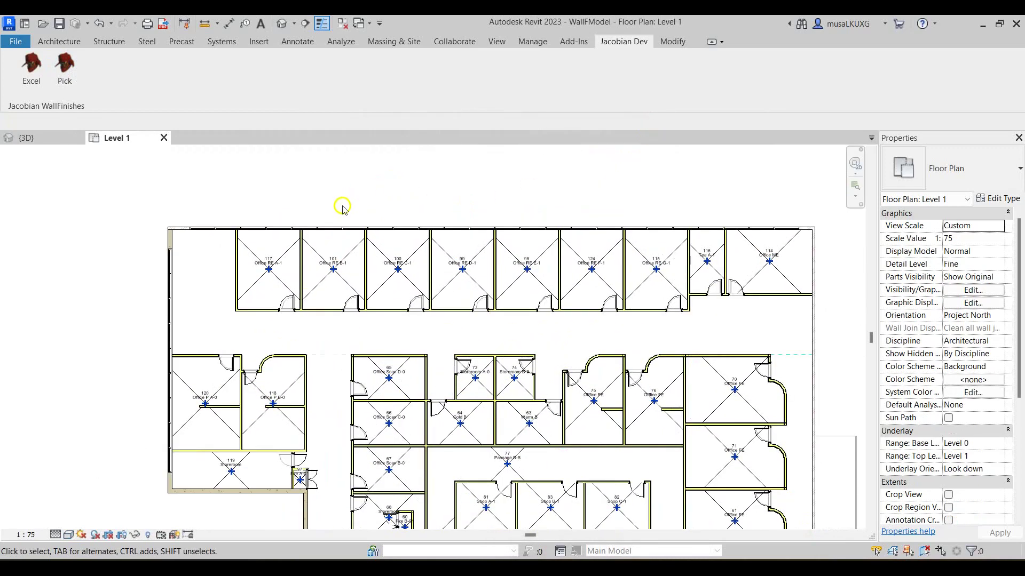
# In WallFinishPick, choose the Wall-Int-Wood finish type with a 2800 mm wall height
pyautogui.moveTo(765, 547)
pyautogui.click(854, 510)
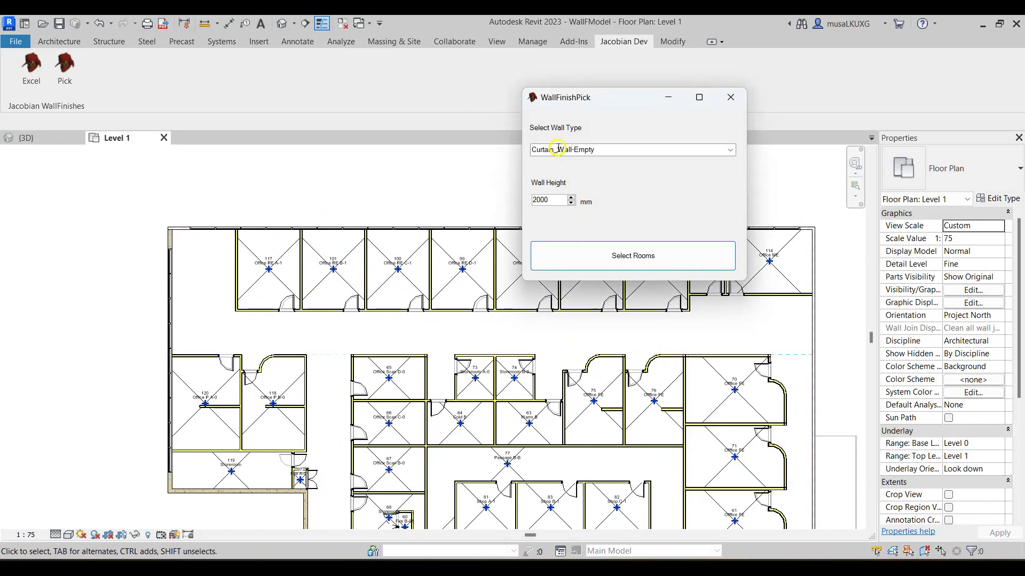
pyautogui.click(716, 155)
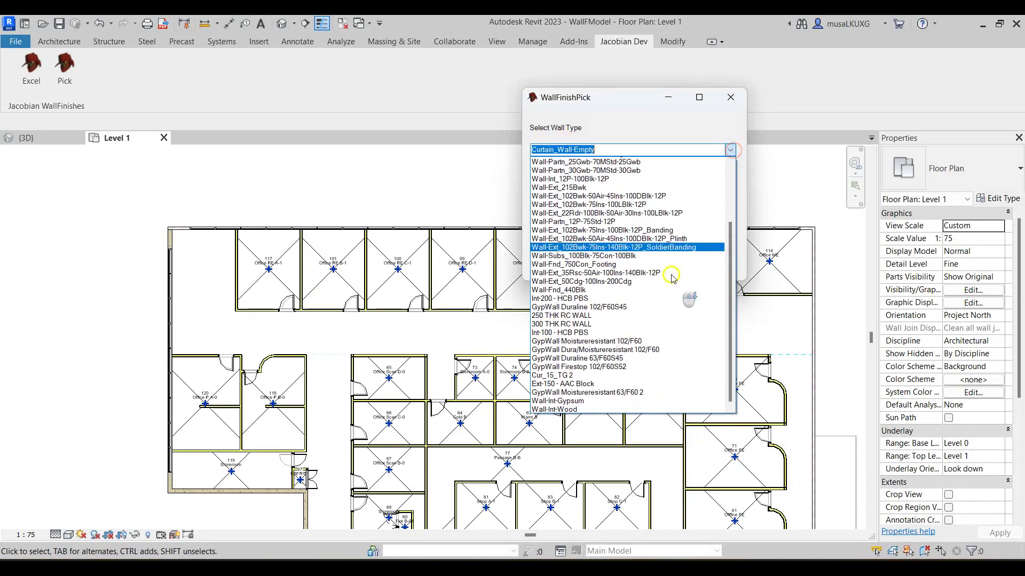
pyautogui.scroll(-1, 641, 288)
pyautogui.click(595, 393)
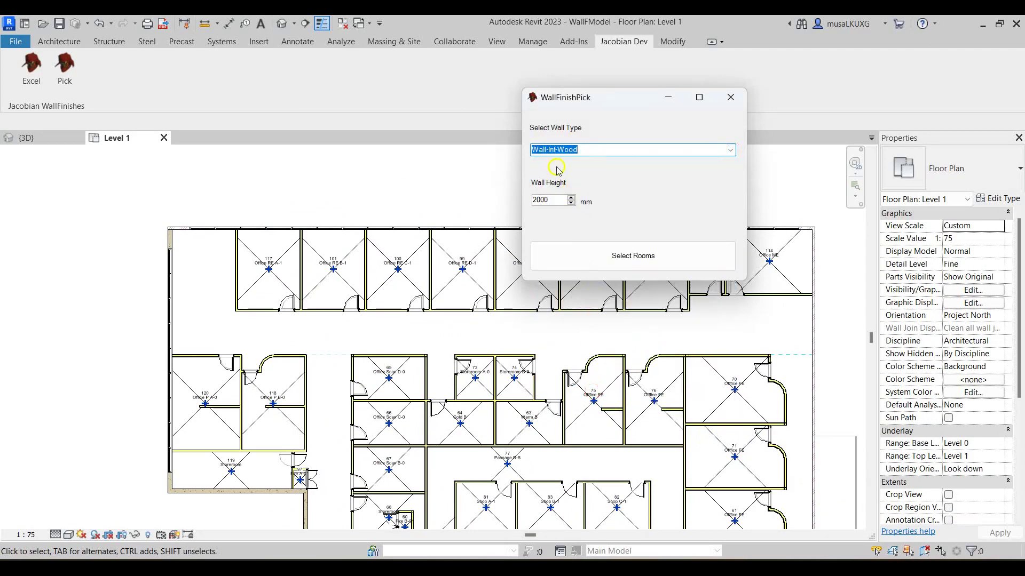
pyautogui.moveTo(550, 201); pyautogui.dragTo(535, 204)
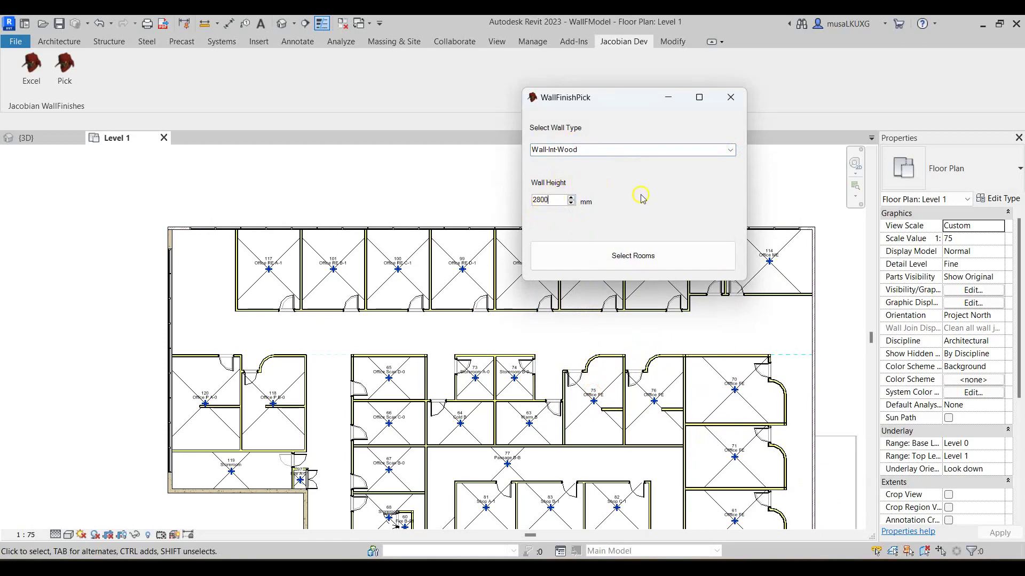
# Crossing-select the five top-row offices, rooms 100–115, and finish the selection
pyautogui.click(635, 254)
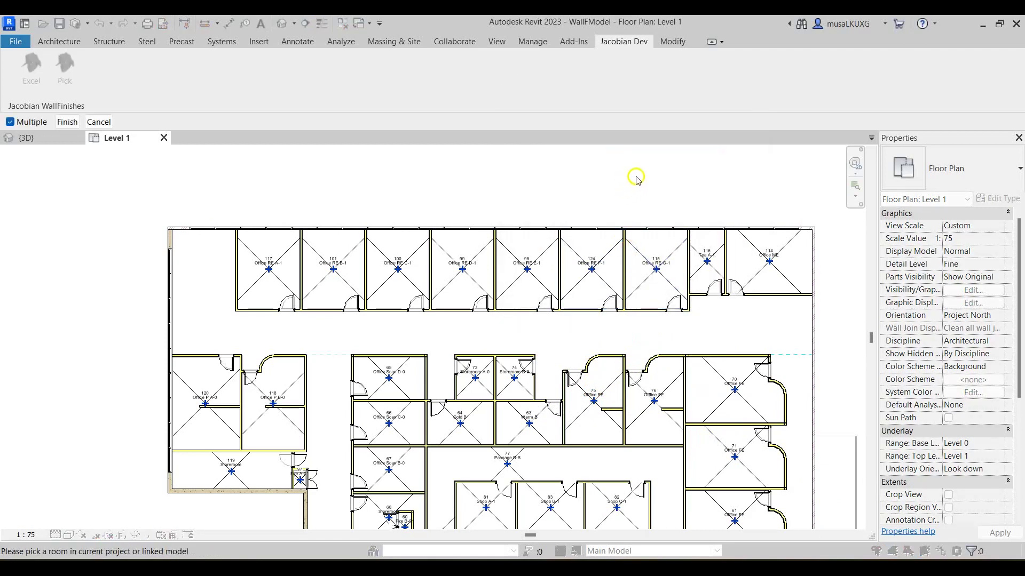
pyautogui.moveTo(643, 171); pyautogui.dragTo(400, 283)
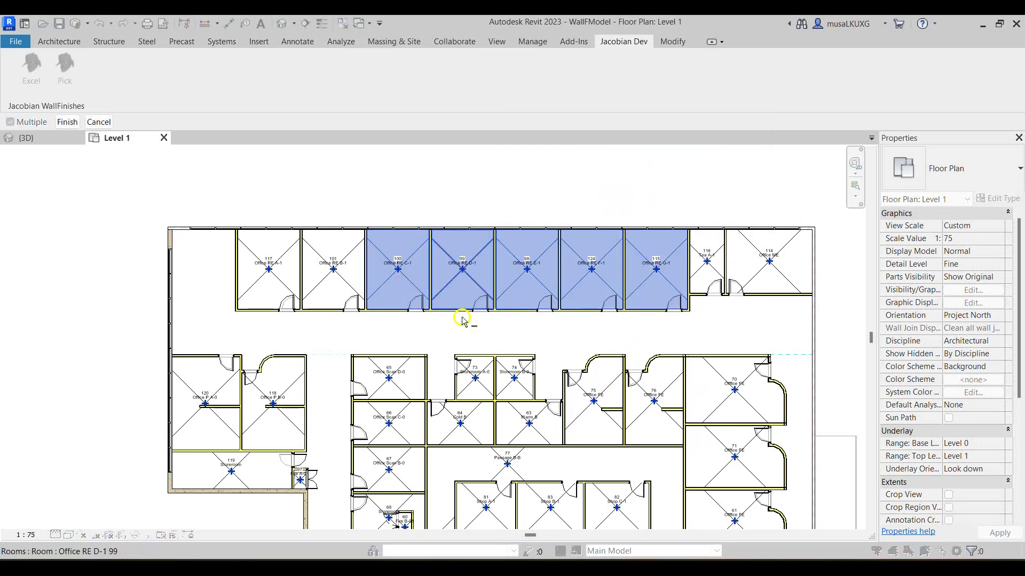
pyautogui.click(68, 122)
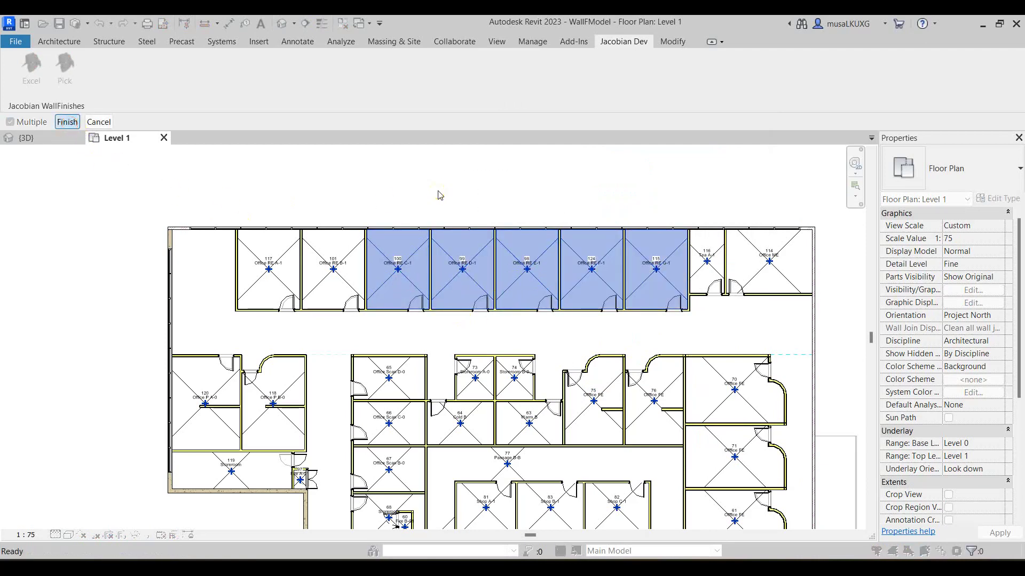
# Return to the {3D} view and orbit front and rear to inspect the wood finishes
pyautogui.click(30, 139)
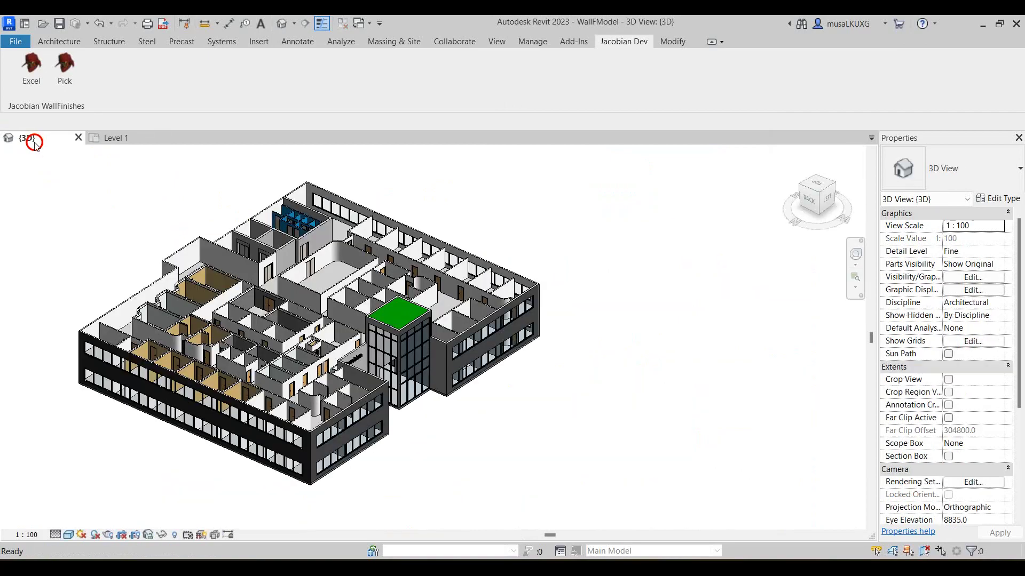
pyautogui.scroll(5, 109, 365)
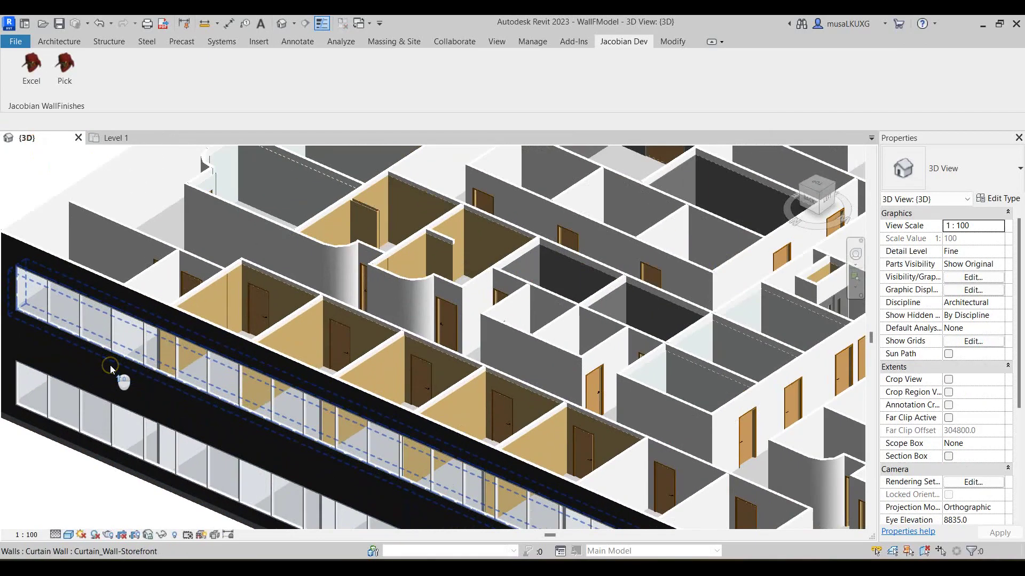
pyautogui.scroll(-10, 111, 368)
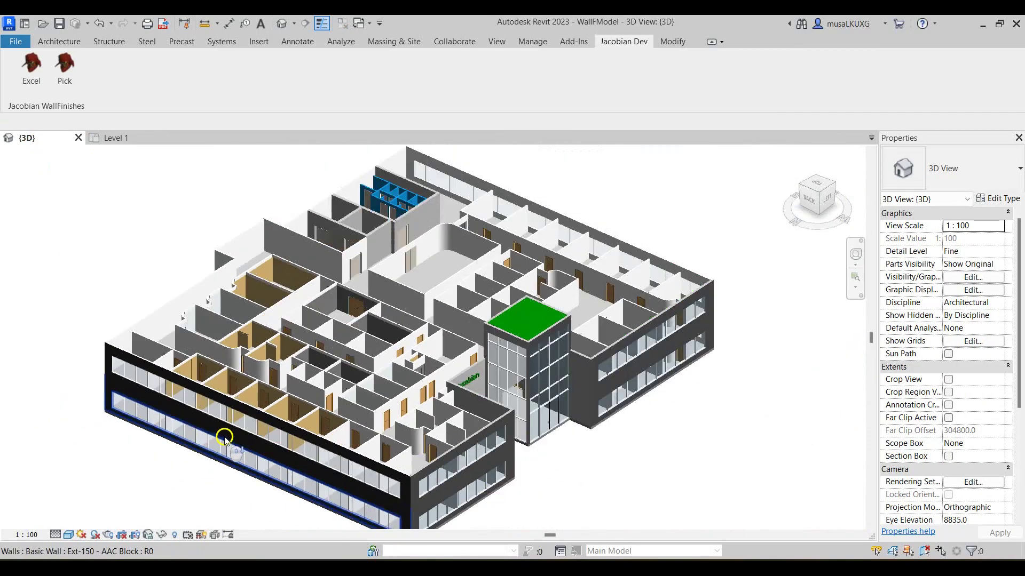
pyautogui.keyDown('shift'); pyautogui.moveTo(380, 446); pyautogui.dragTo(155, 413, button='middle'); pyautogui.keyUp('shift')
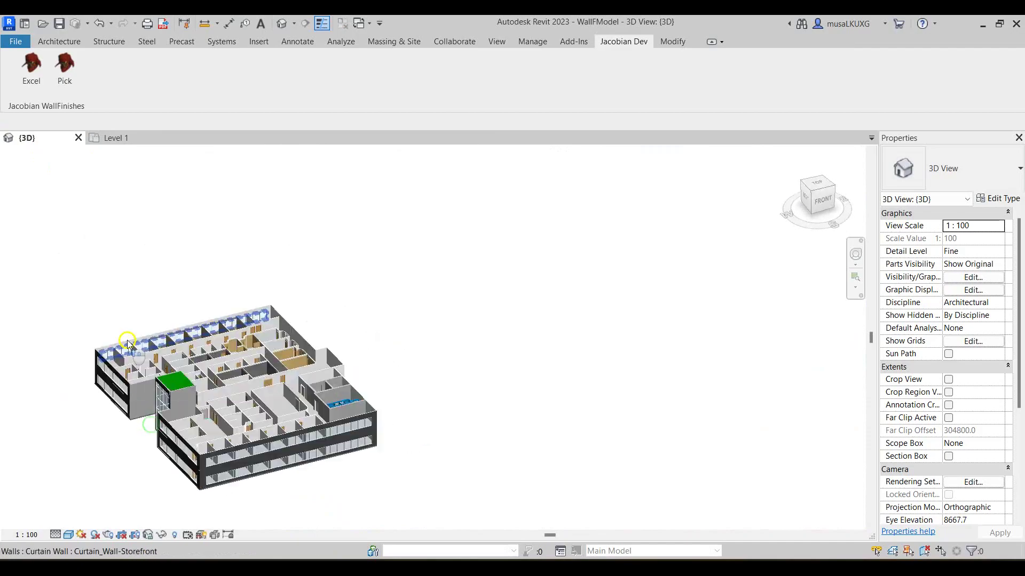
pyautogui.scroll(6, 210, 343)
pyautogui.scroll(4, 209, 311)
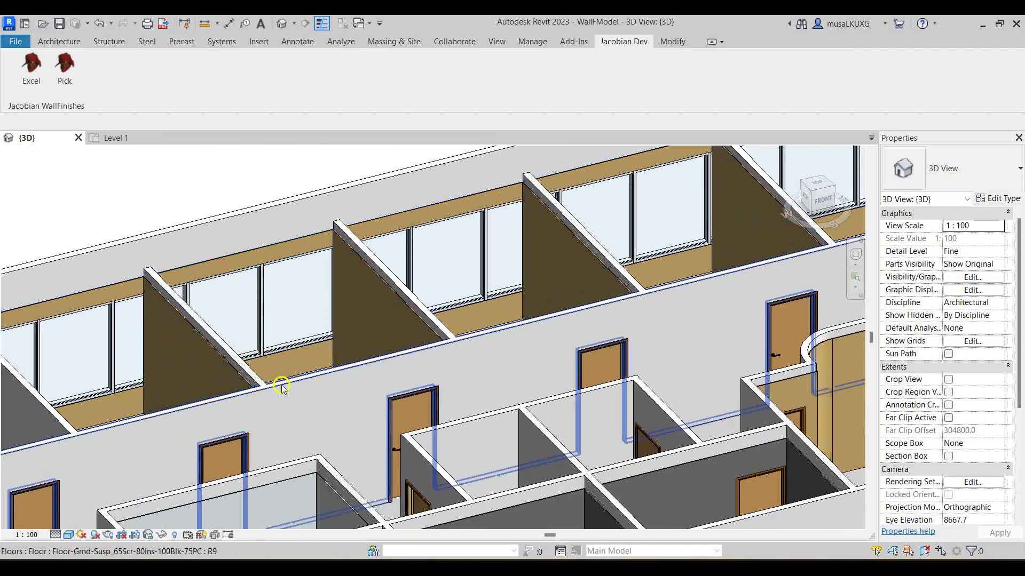
pyautogui.scroll(-8, 275, 372)
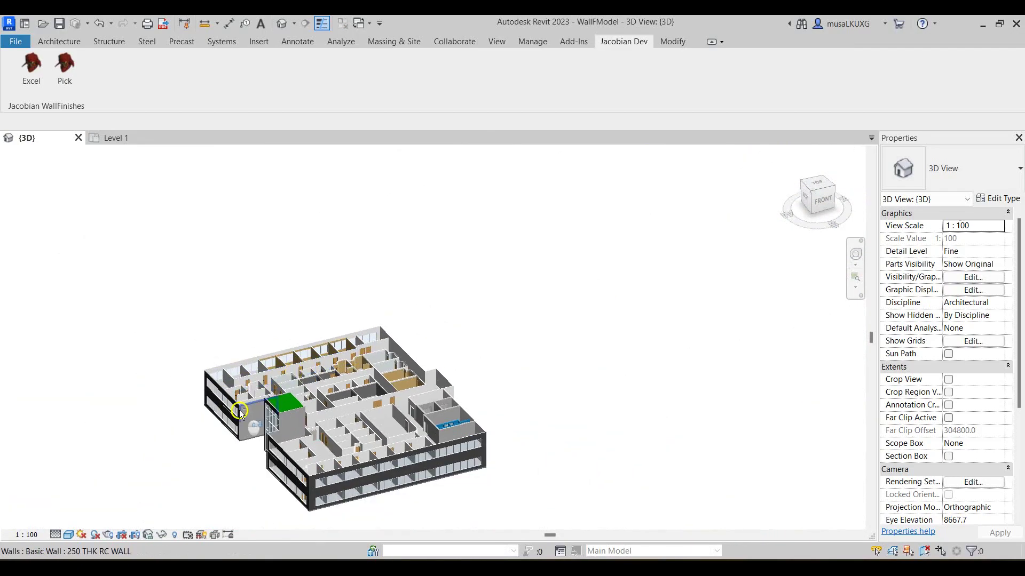
pyautogui.keyDown('shift'); pyautogui.moveTo(275, 372); pyautogui.dragTo(448, 425, button='middle'); pyautogui.keyUp('shift')
pyautogui.scroll(5, 352, 416)
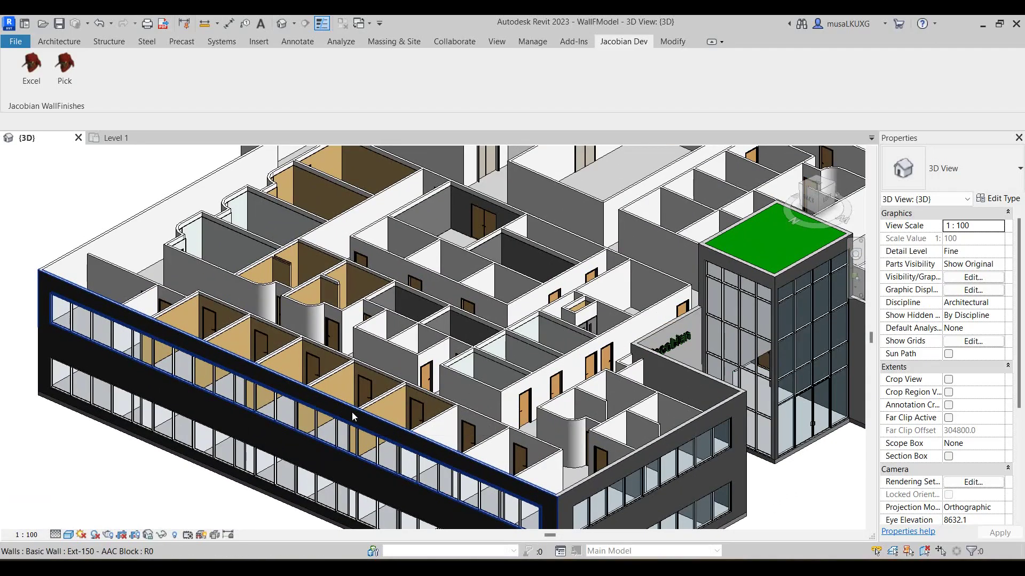
# Zoom the 3D view out to see the whole finished model
pyautogui.scroll(-5, 352, 416)
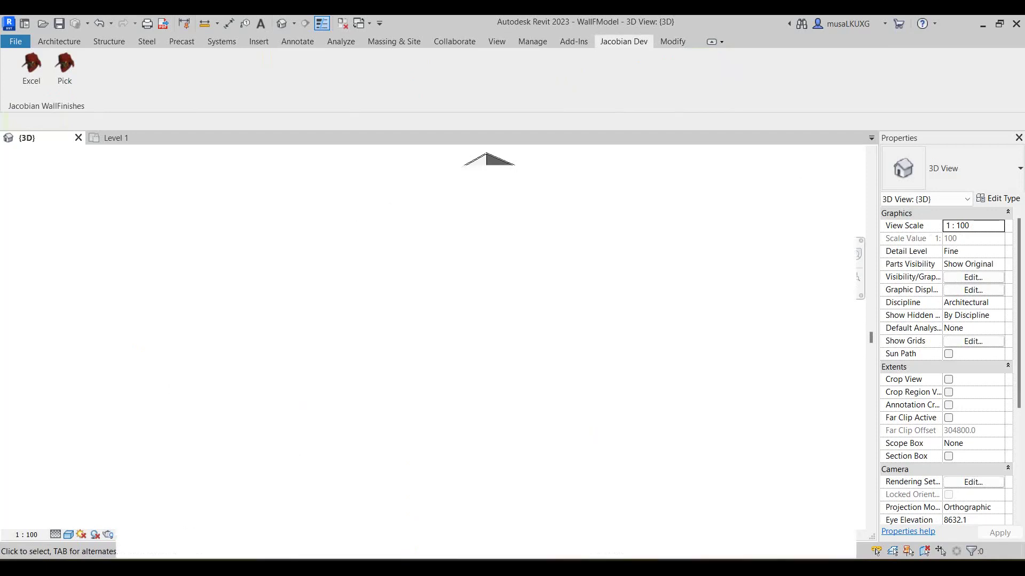